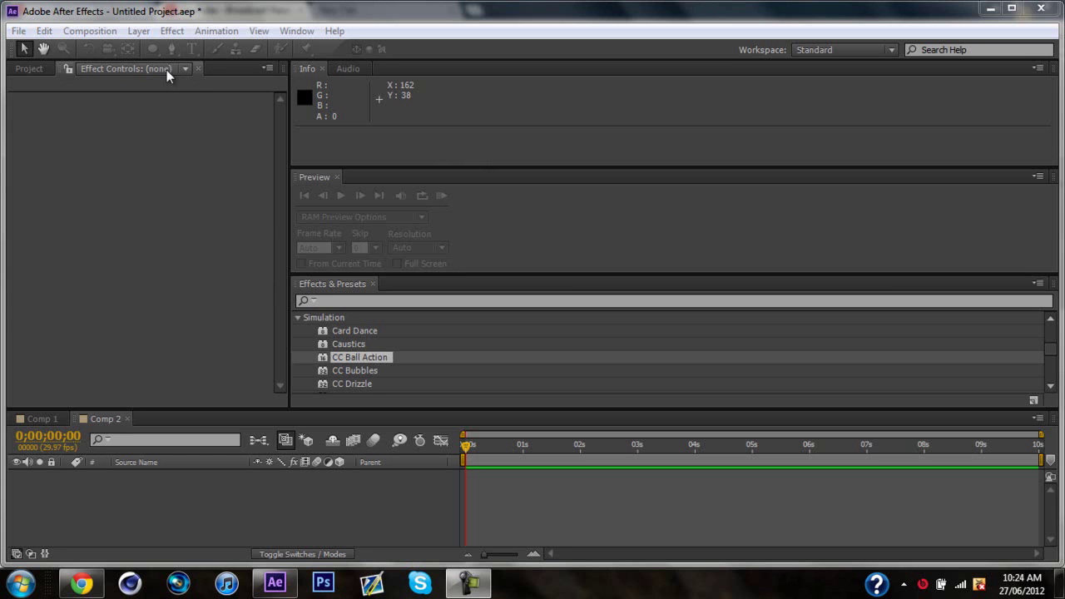
- Close the Effect Controls to reveal the Project panel listing Comp 1 and Comp 2
left_click(197, 69)
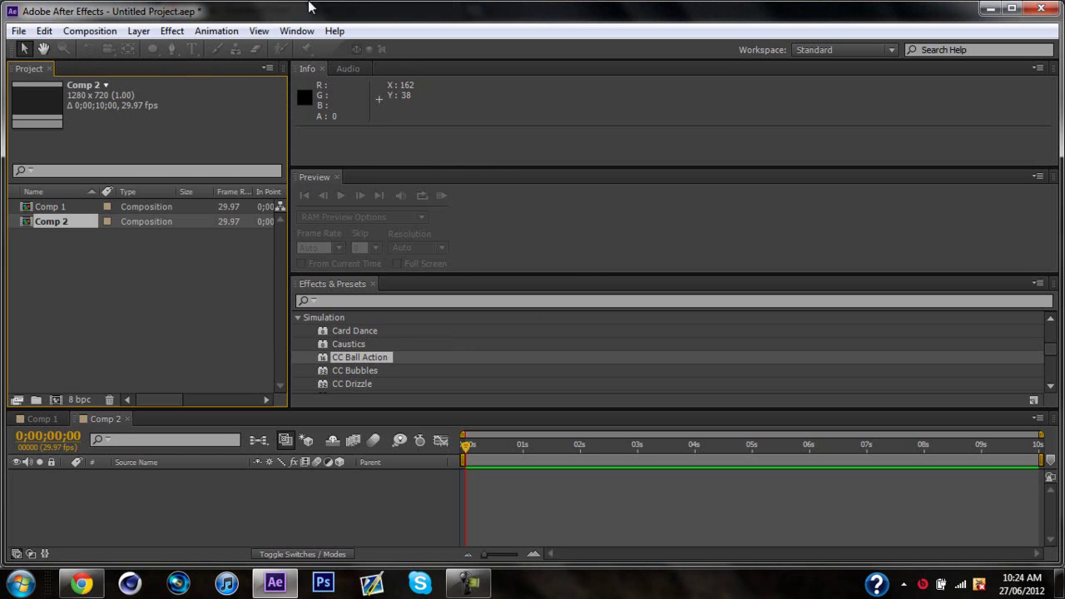
- Create Comp 3 using the HDV/HDTV 720 29.97 preset, 10 seconds long, with a dark gray background
left_click(85, 34)
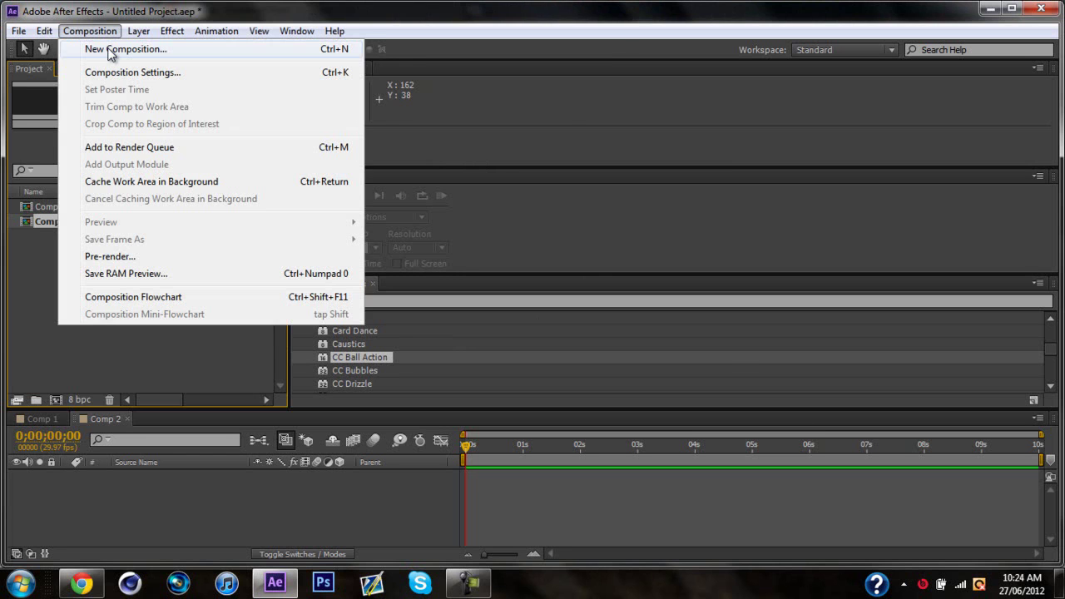
left_click(108, 49)
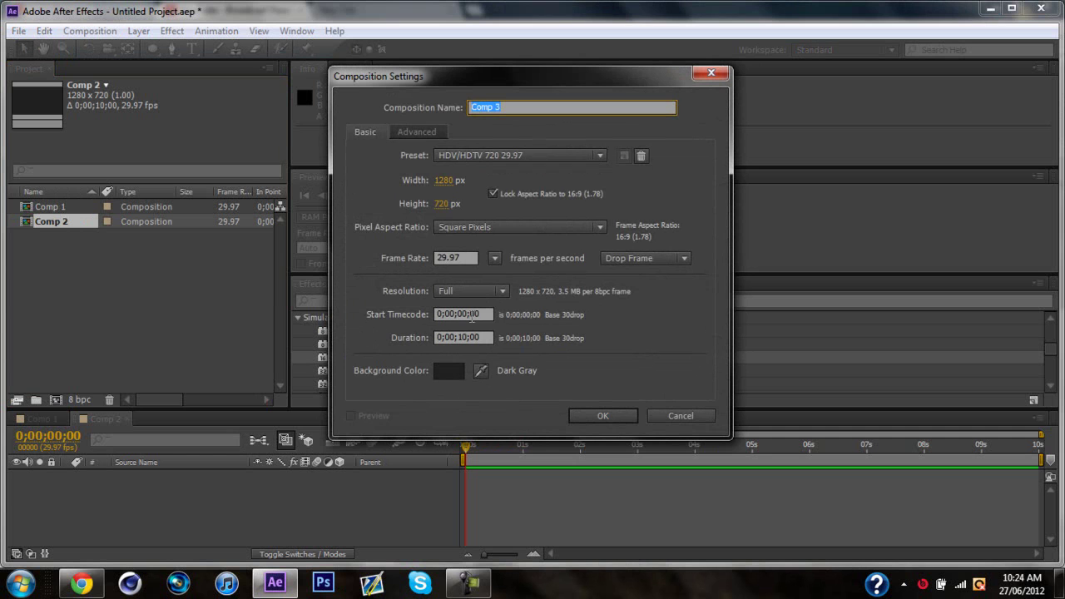
left_click(443, 374)
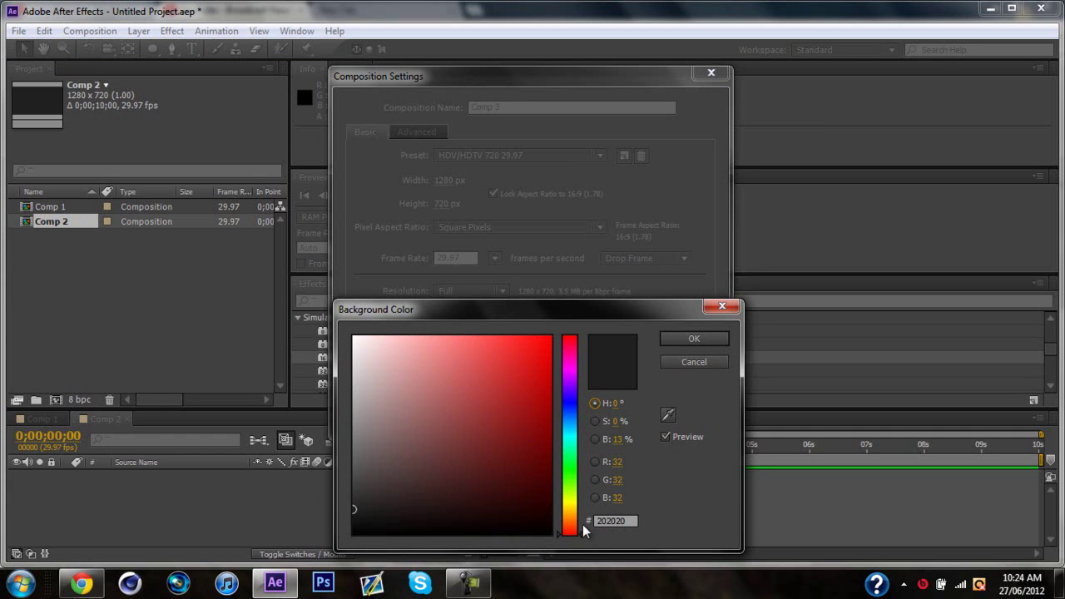
left_click(709, 338)
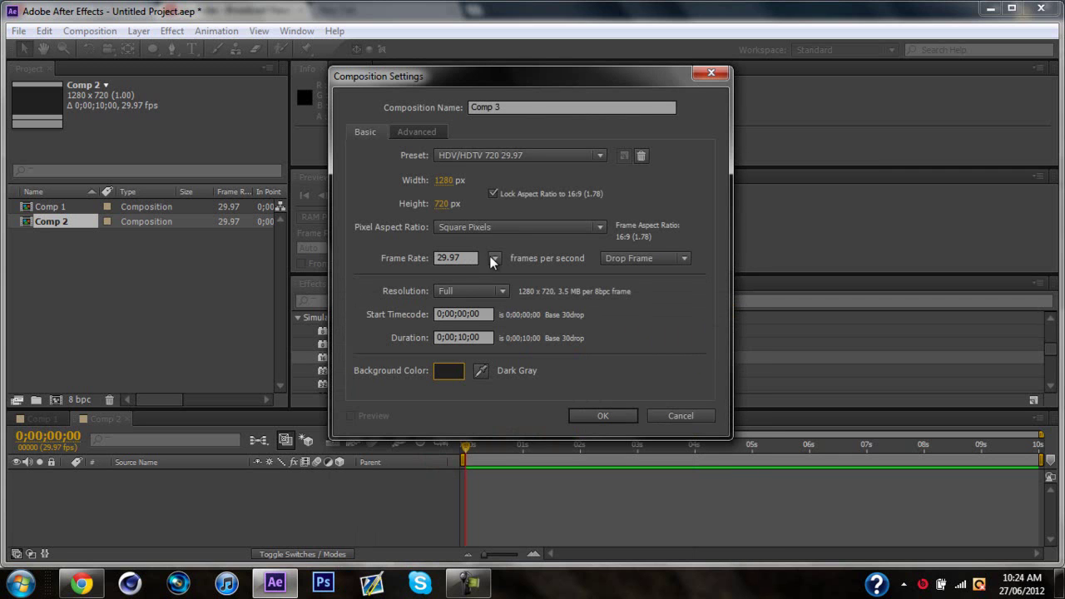
left_click(494, 258)
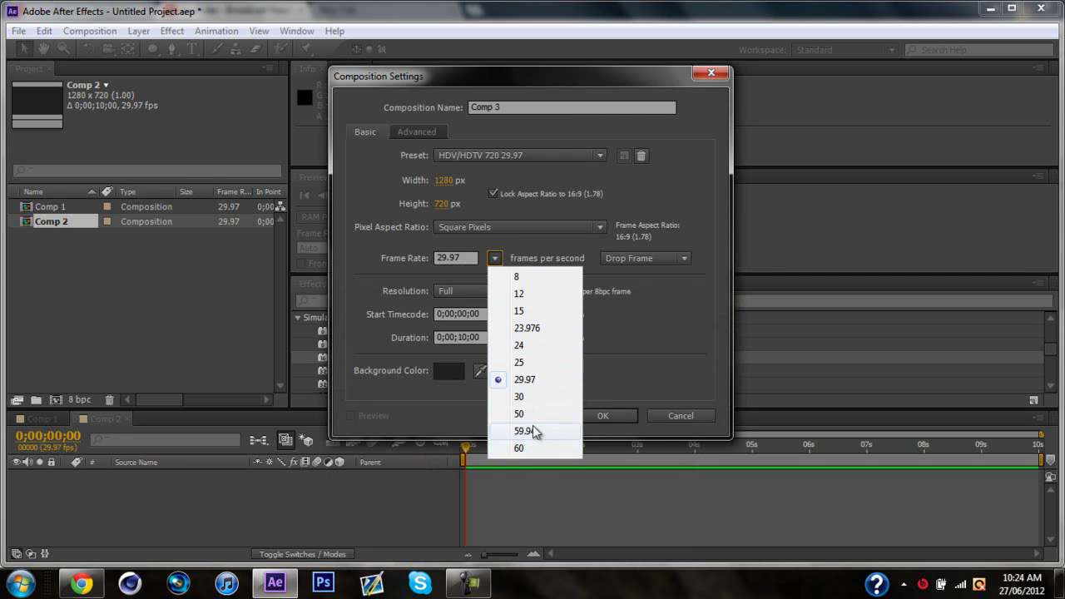
left_click(457, 415)
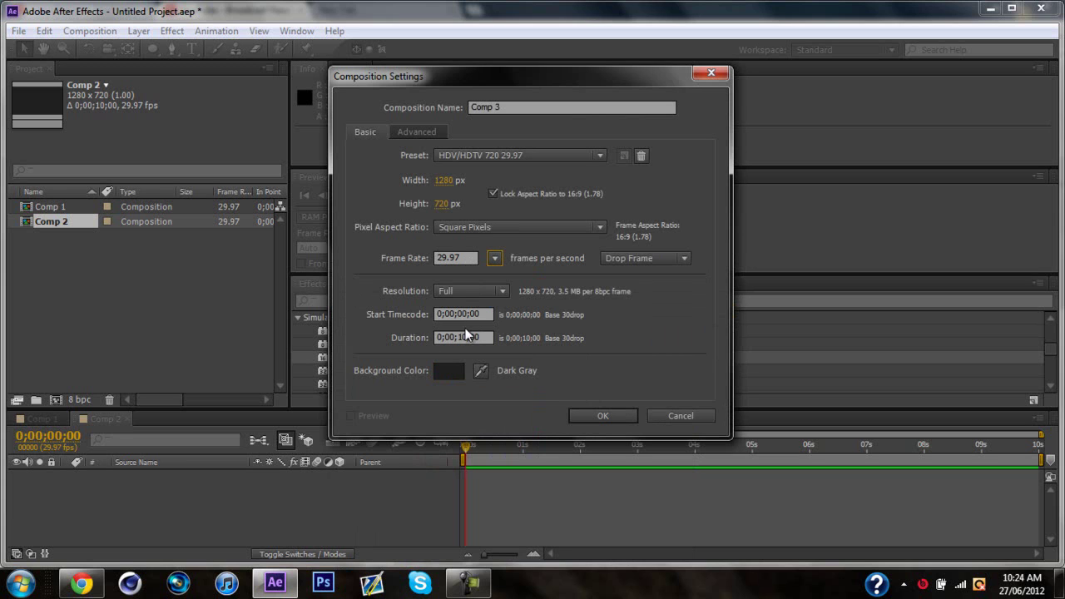
double_click(474, 337)
left_click(600, 156)
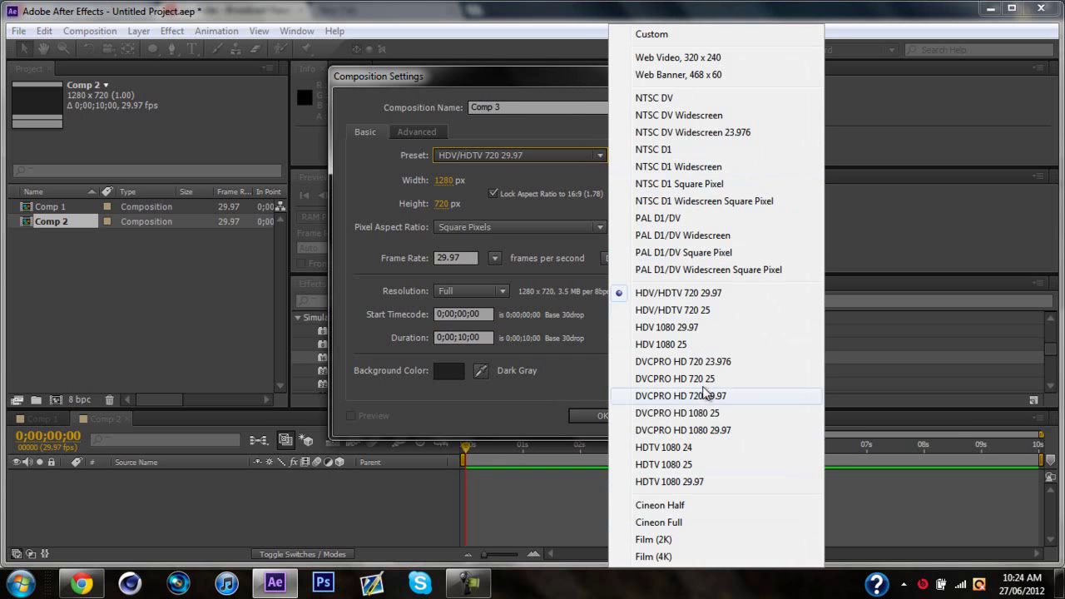
left_click(517, 213)
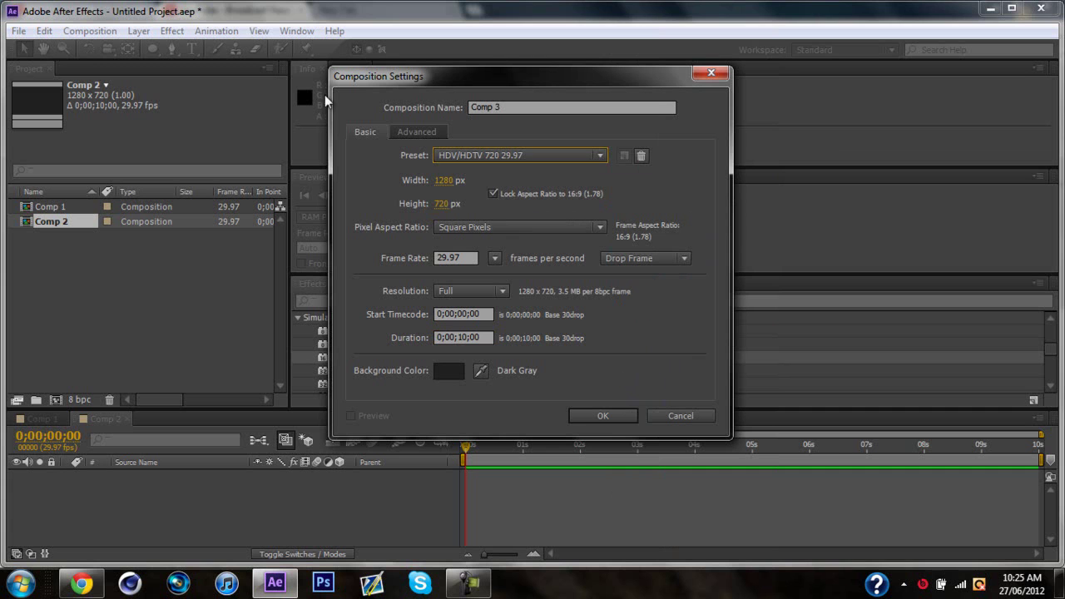
left_click(605, 415)
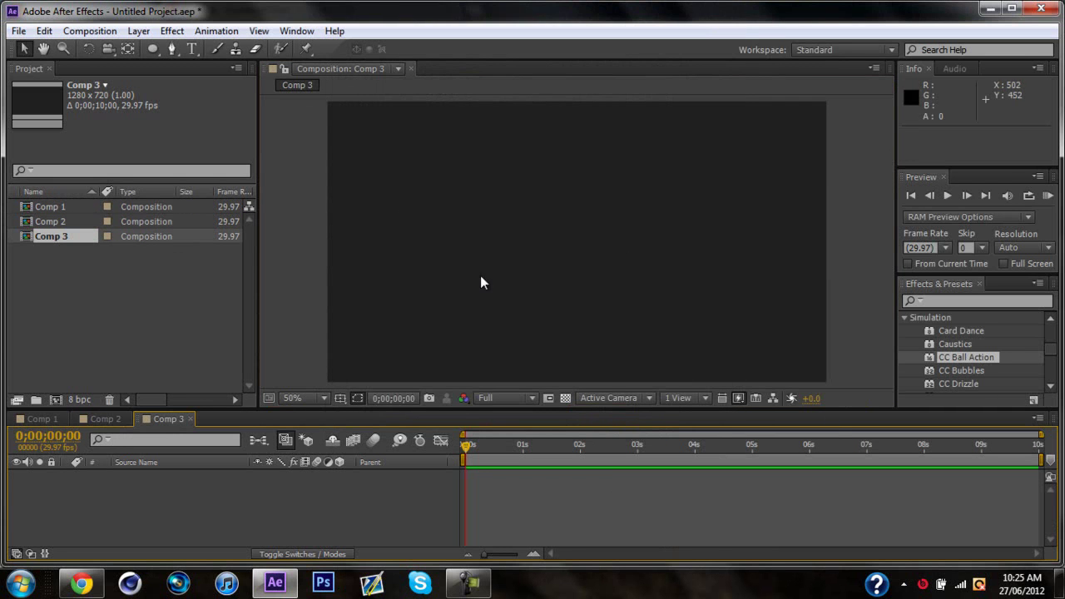
- Select Comp 1 and Comp 2 and delete them from the project
left_click(79, 220)
left_click(71, 209, "ctrl")
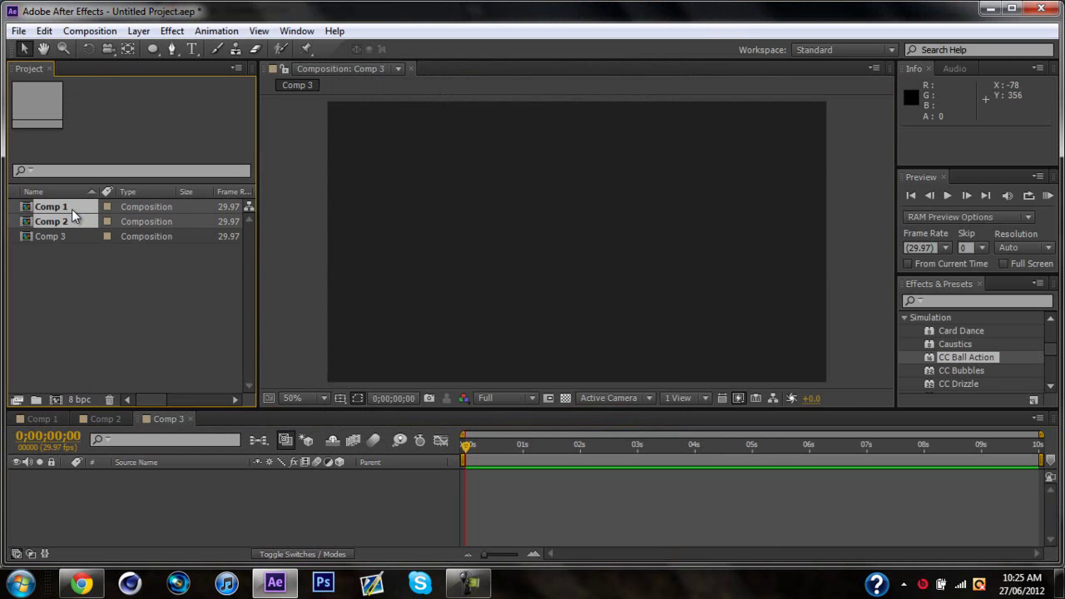
key("Delete")
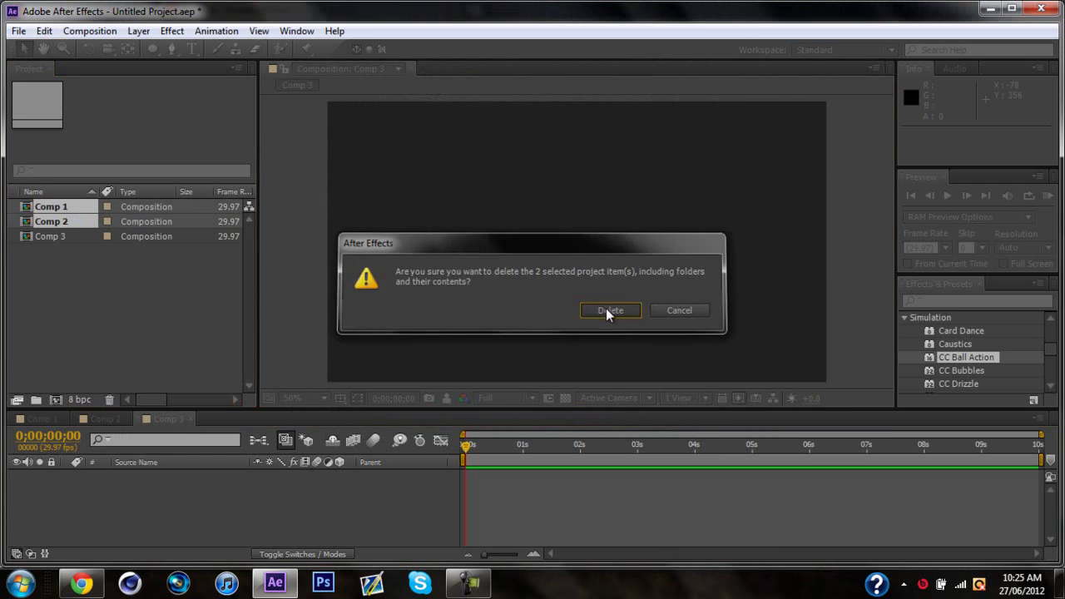
left_click(606, 310)
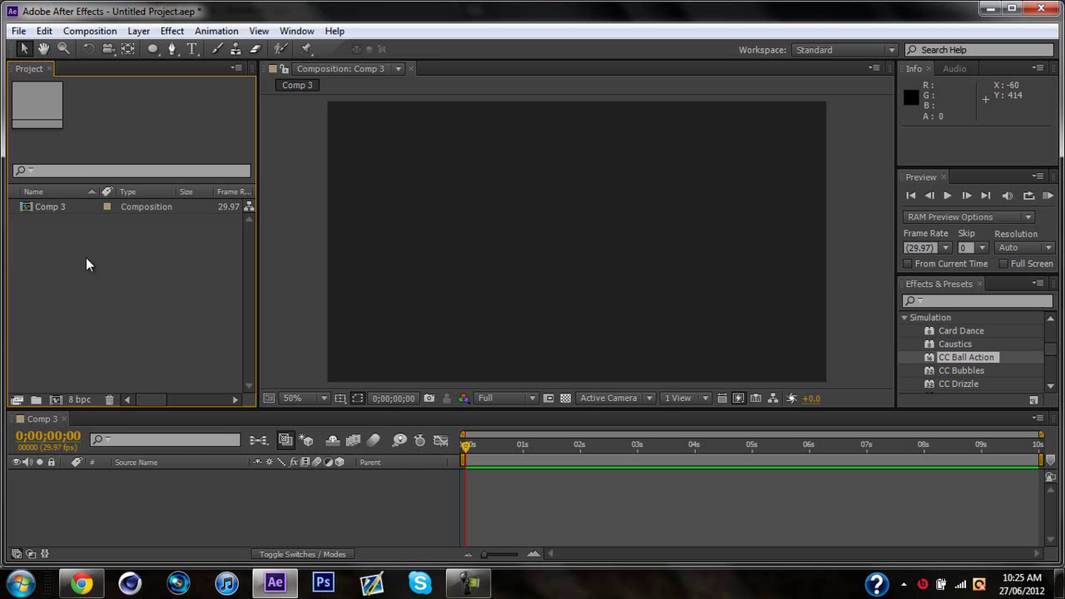
- Select Comp 3 in the Project panel and adjust controls at the bottom of the window
left_click(79, 208)
left_click(468, 582)
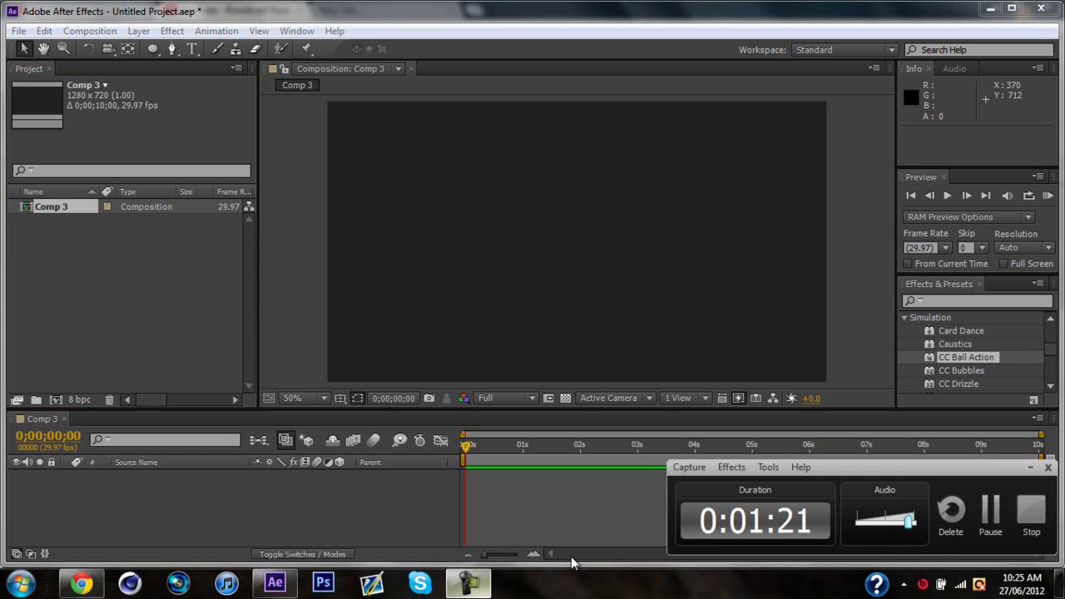
mouse_move(484, 590)
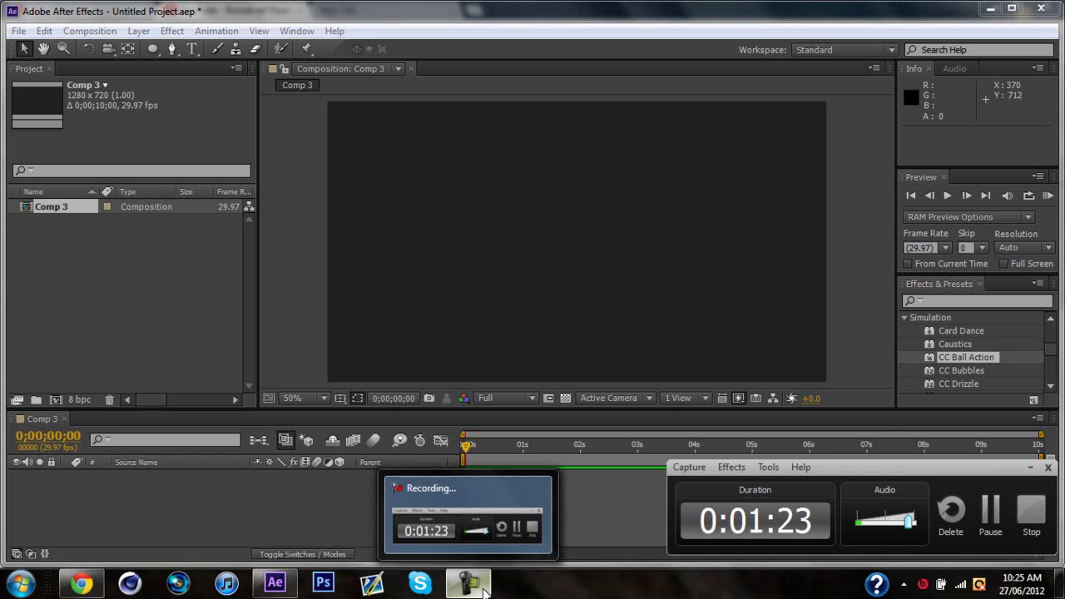
left_click(479, 589)
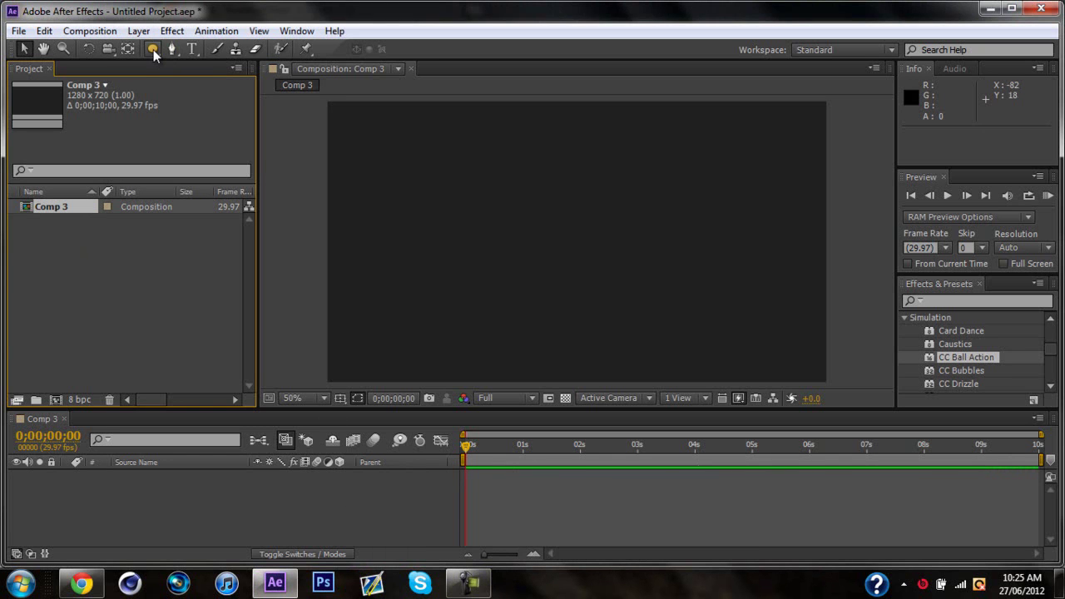
- Draw a large blue circle with the Ellipse tool and move it toward the frame centre
left_click_drag(153, 49, 217, 83)
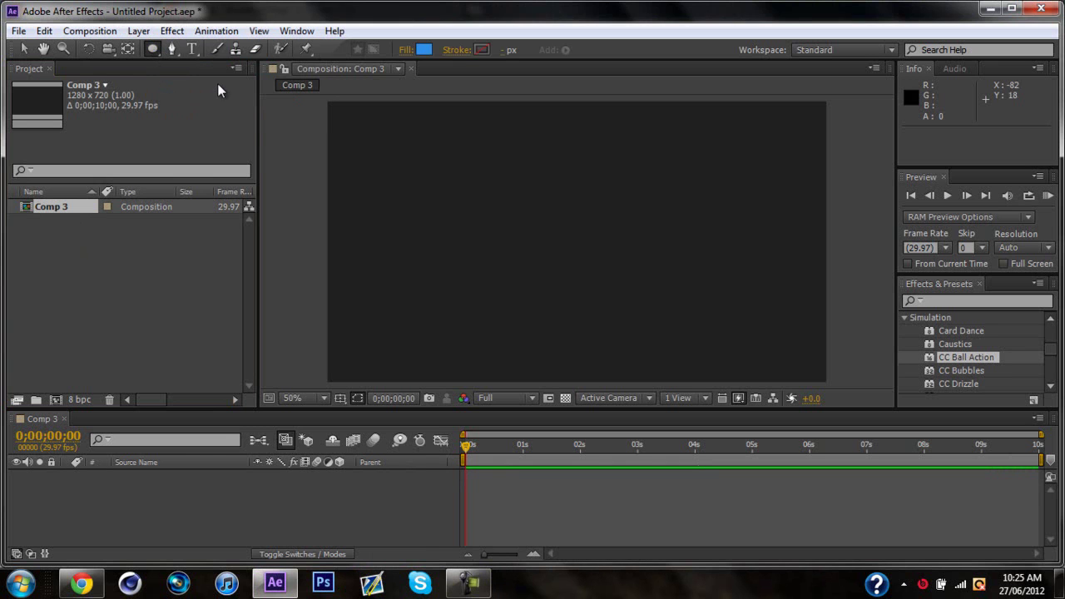
left_click(600, 245)
left_click_drag(600, 245, 457, 147)
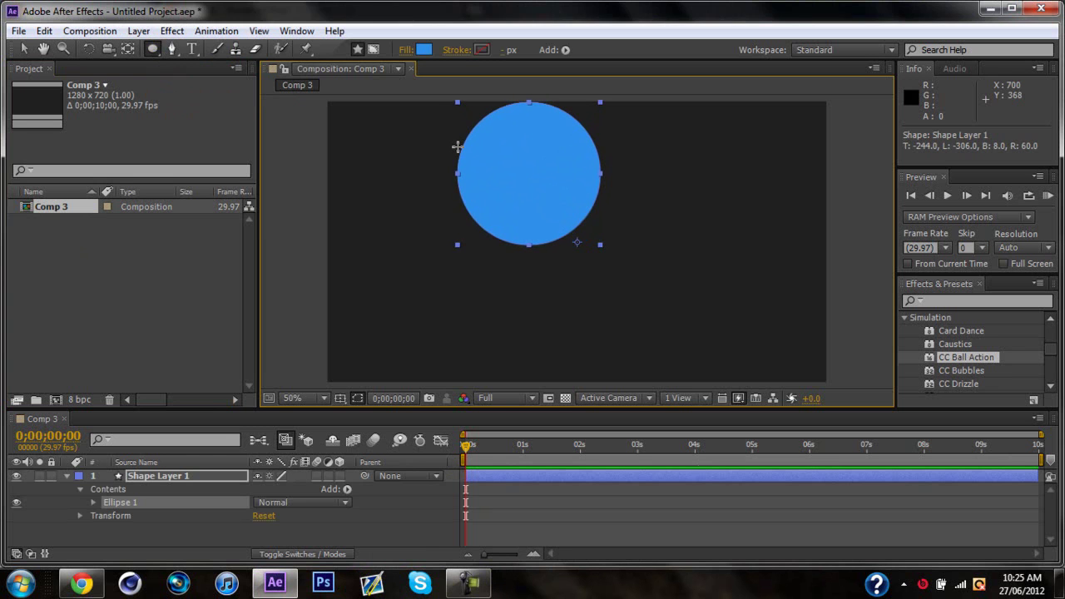
left_click_drag(457, 146, 457, 147)
left_click(25, 49)
left_click_drag(567, 171, 614, 243)
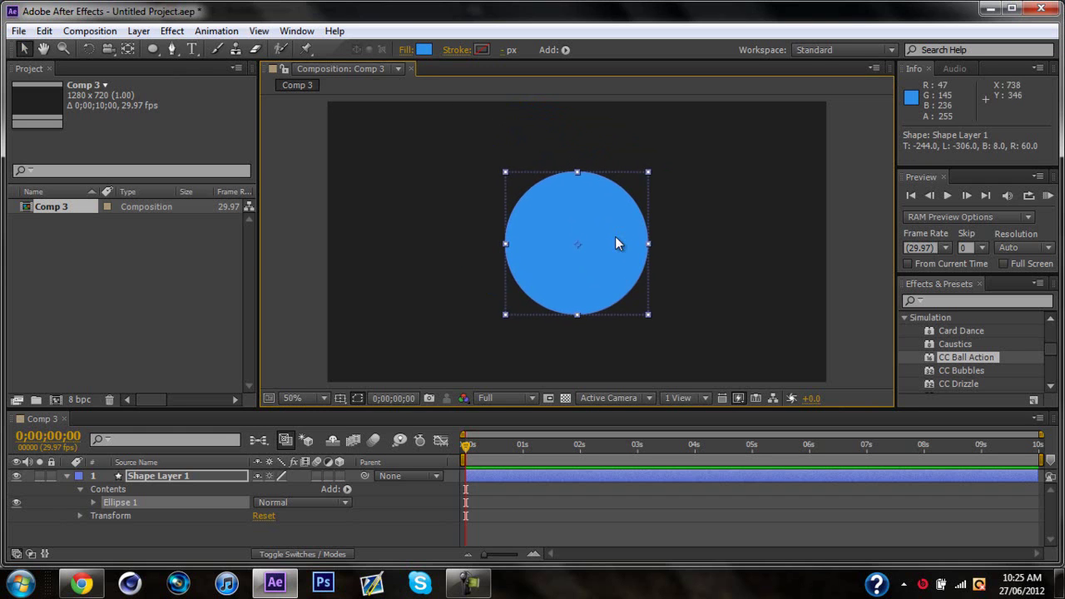
left_click(837, 219)
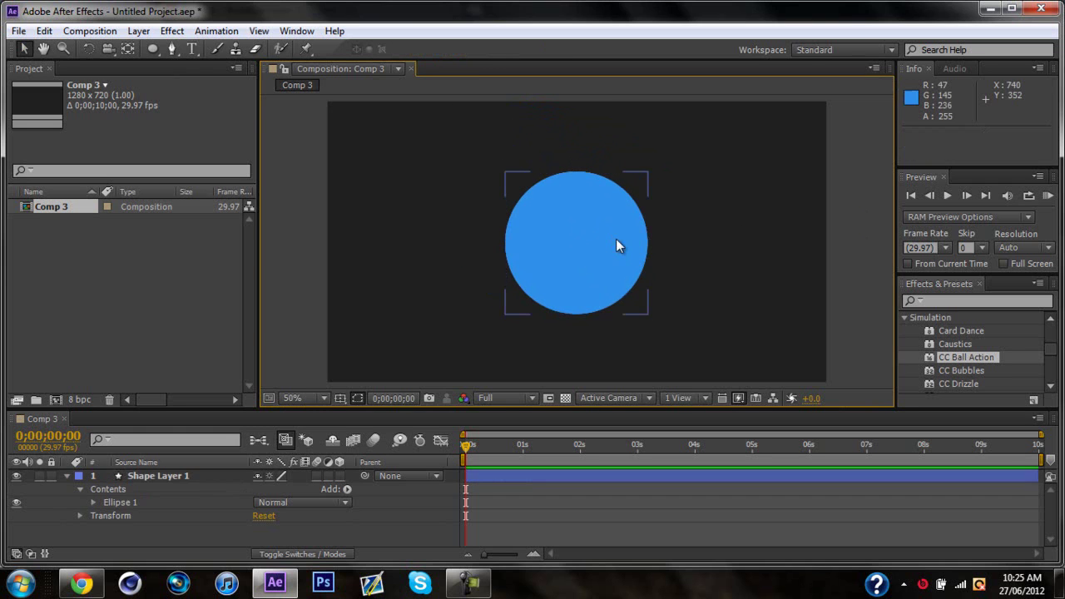
- Pull a vertical ruler guide to x=594, hide the rulers, and collapse Shape Layer 1
key("ctrl+r")
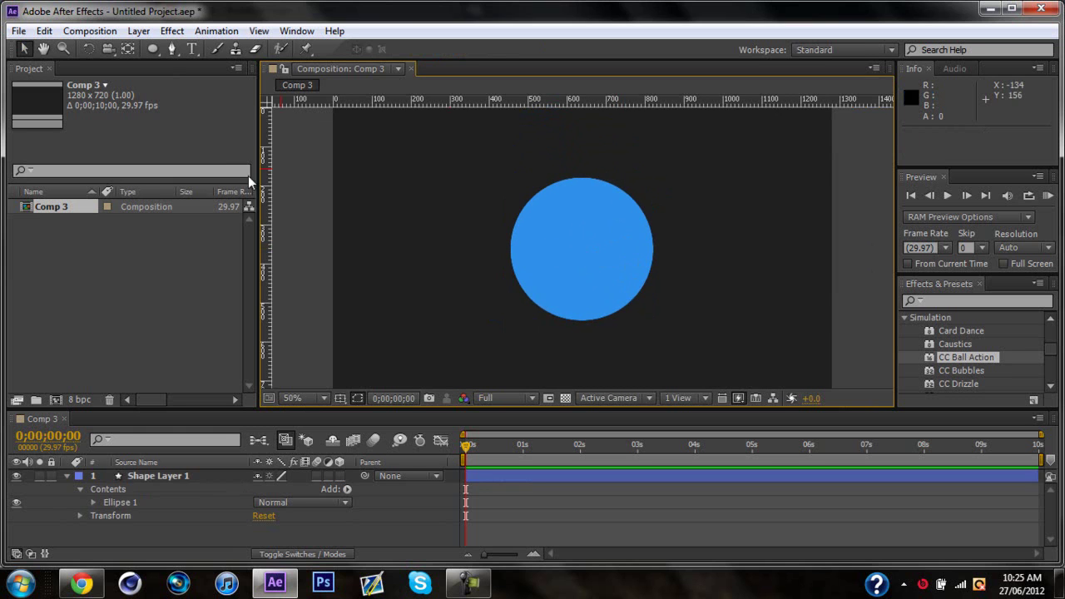
left_click_drag(268, 178, 14, 239)
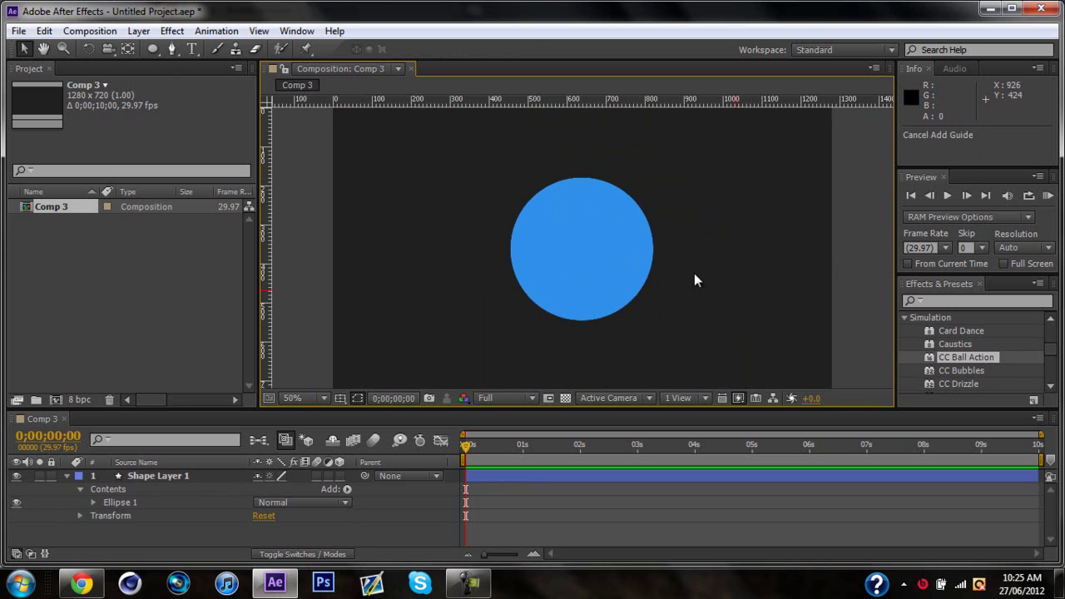
left_click(647, 249)
key("ctrl+r")
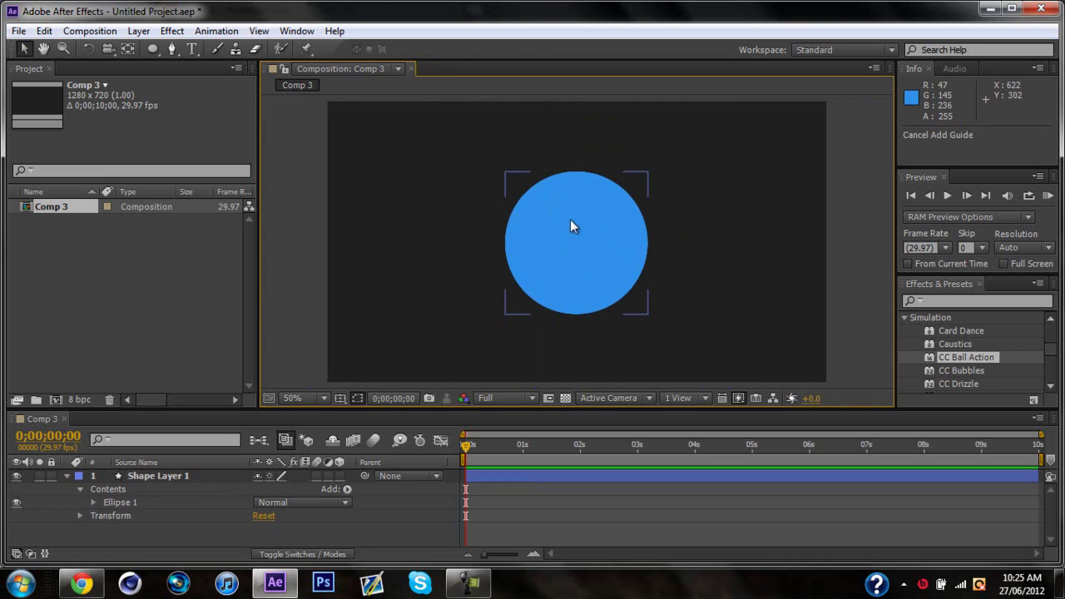
left_click(66, 475)
left_click(725, 246)
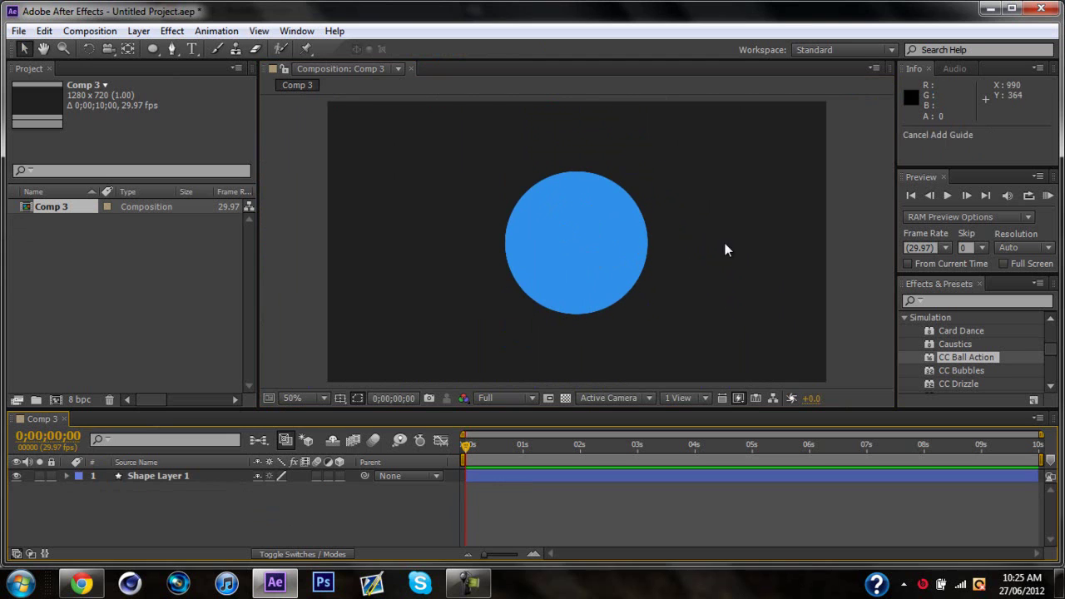
- Browse Effects & Presets, collapsing Simulation and expanding the Transition category
left_click(904, 318)
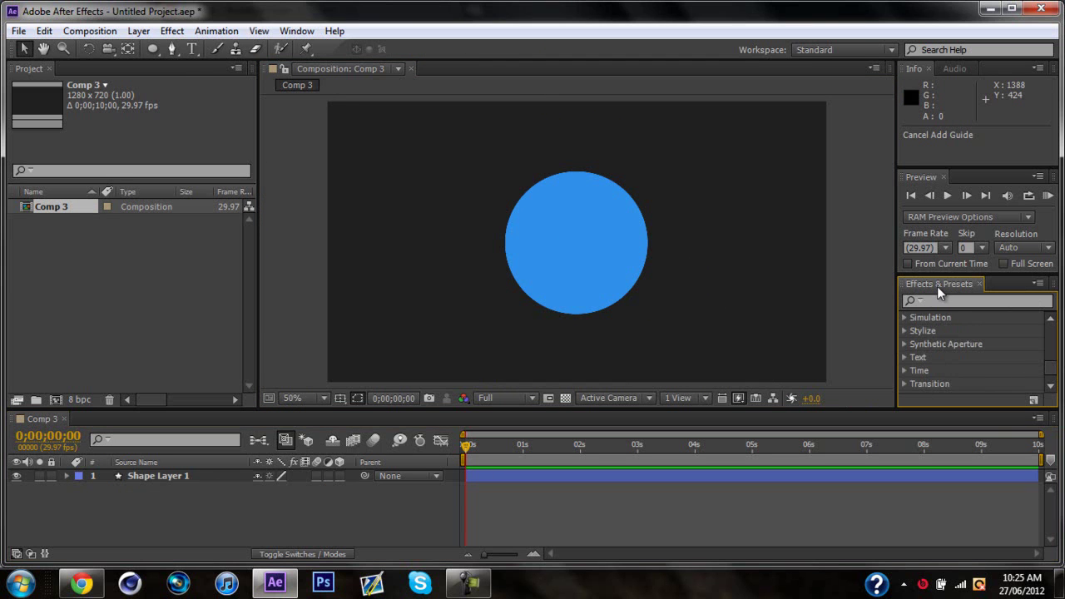
mouse_move(1052, 370)
left_mouse_down()
mouse_move(1051, 327)
mouse_move(1057, 376)
left_mouse_up()
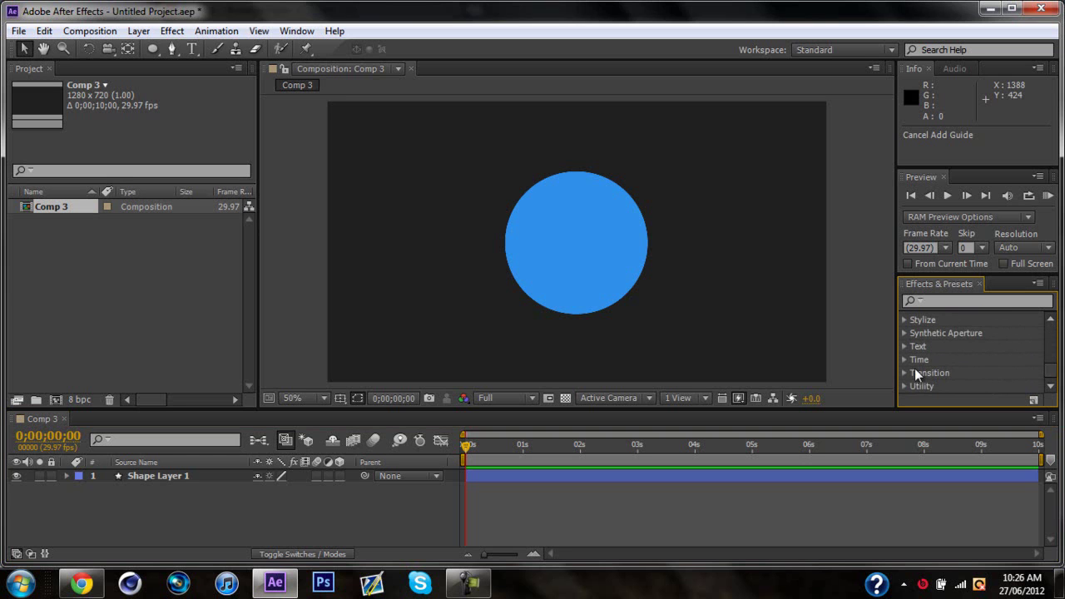
left_click(904, 373)
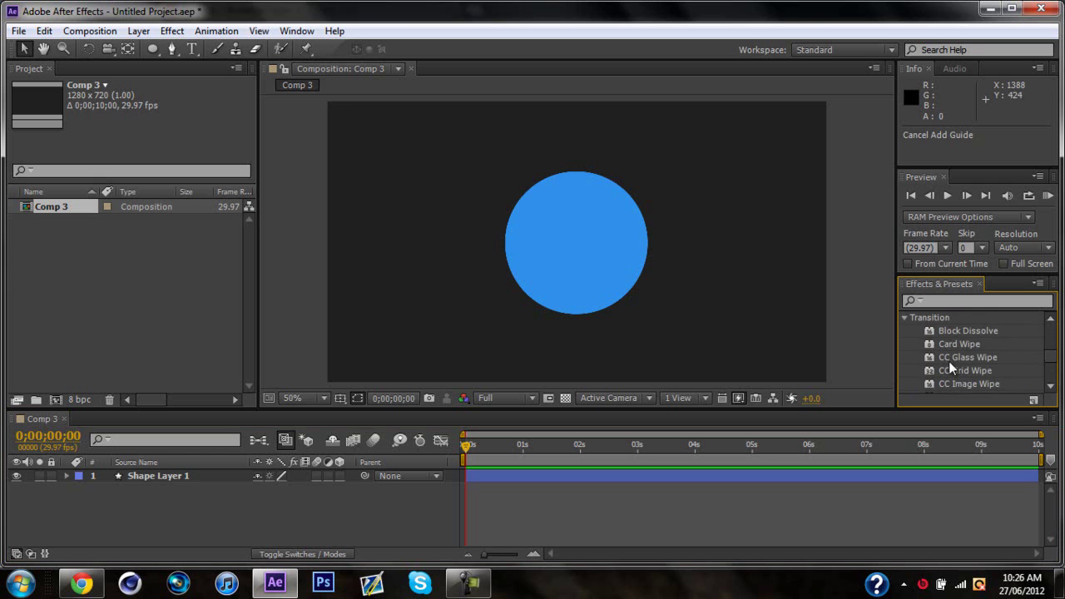
scroll(966, 355, "down", 4)
scroll(967, 355, "up", 3)
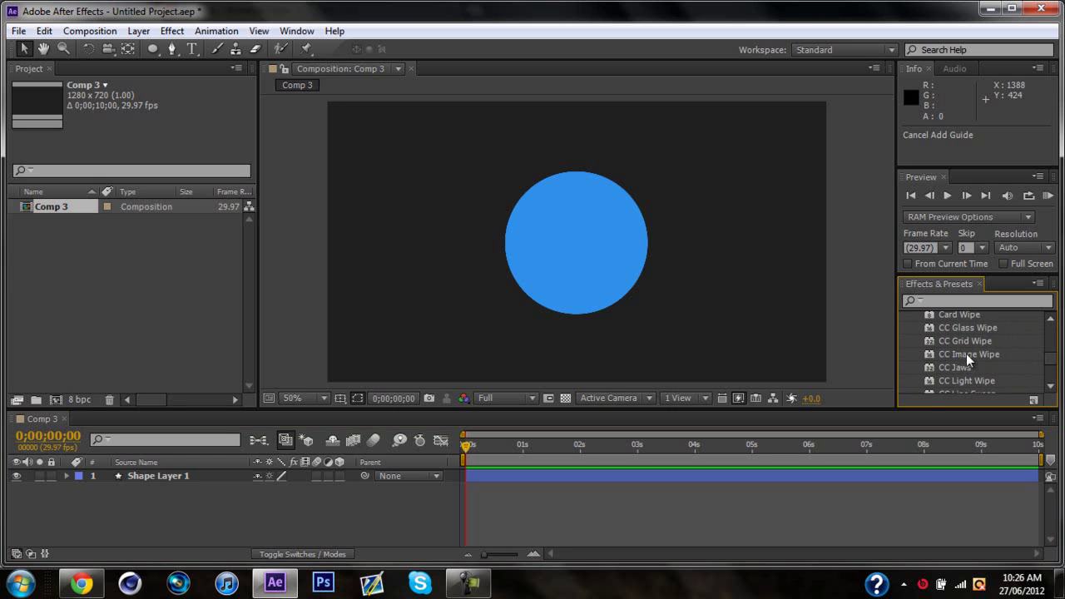
- Filter the effects list with the search term 'cc'
left_click(946, 302)
type("cc")
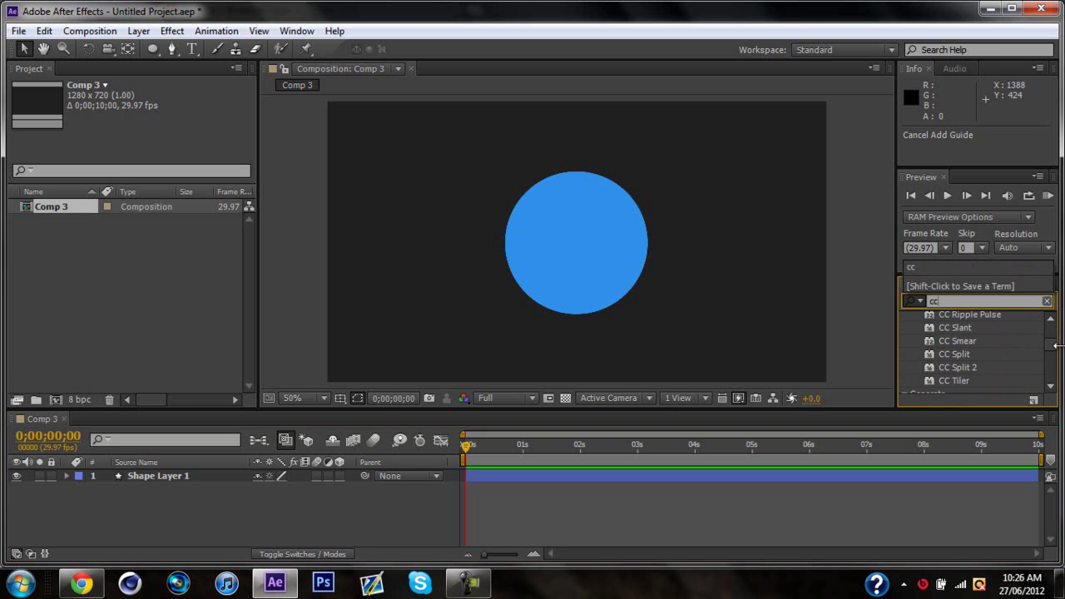
scroll(1056, 349, "up", 10)
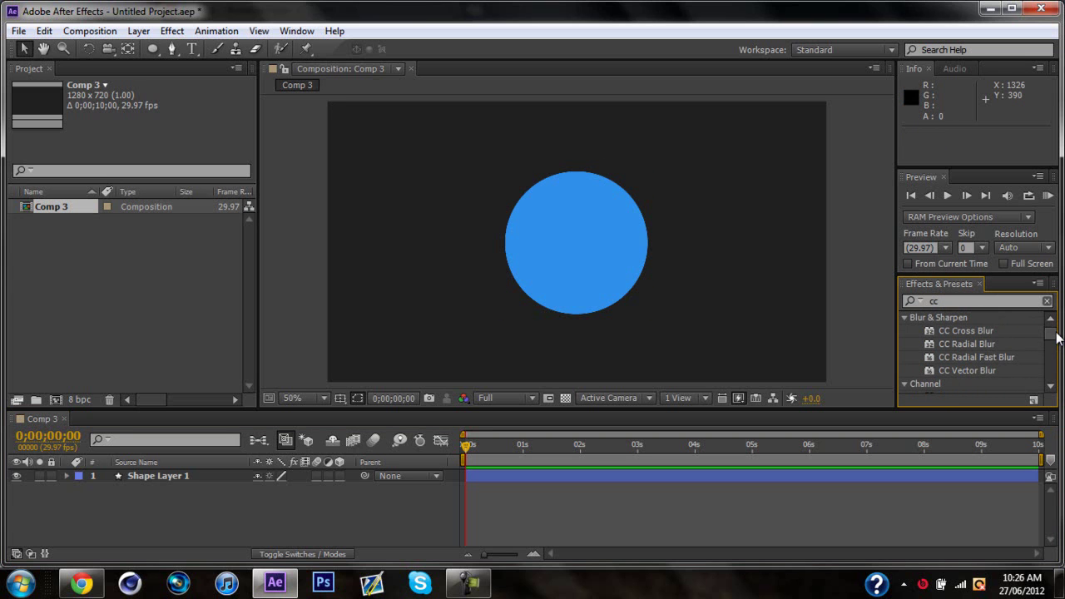
- Apply CC Ball Action to the blue circle and raise Scatter to 7.0
left_click_drag(1053, 337, 1057, 360)
left_click_drag(965, 346, 574, 281)
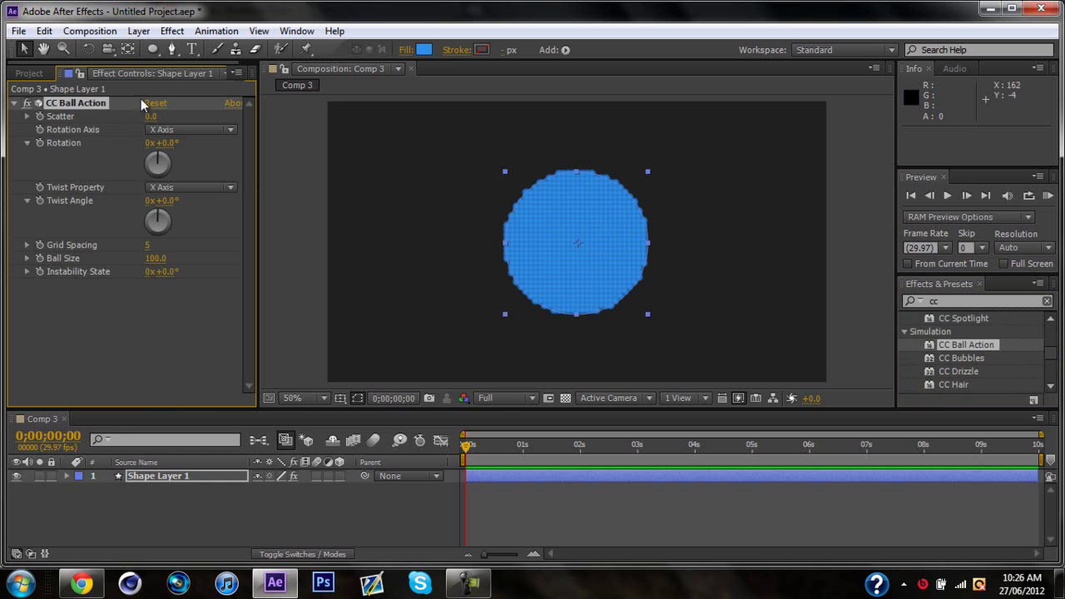
mouse_move(150, 116)
left_mouse_down()
mouse_move(242, 122)
mouse_move(166, 130)
mouse_move(262, 140)
mouse_move(221, 142)
mouse_move(532, 160)
mouse_move(404, 161)
mouse_move(142, 115)
left_mouse_up()
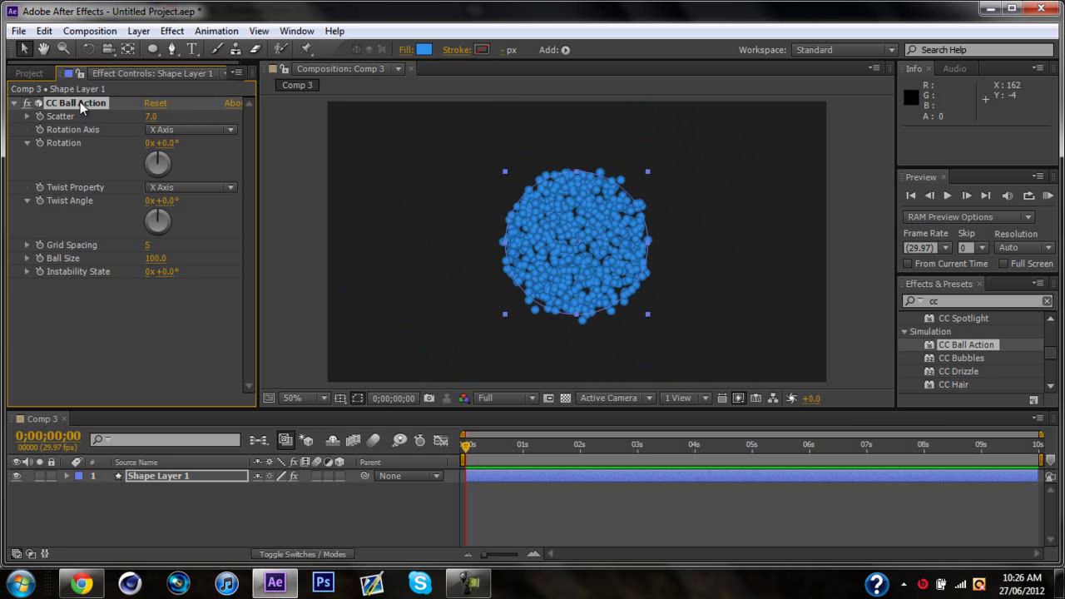
- Delete CC Ball Action, clear the effects search, and apply Transition > Radial Wipe to the circle
key("Delete")
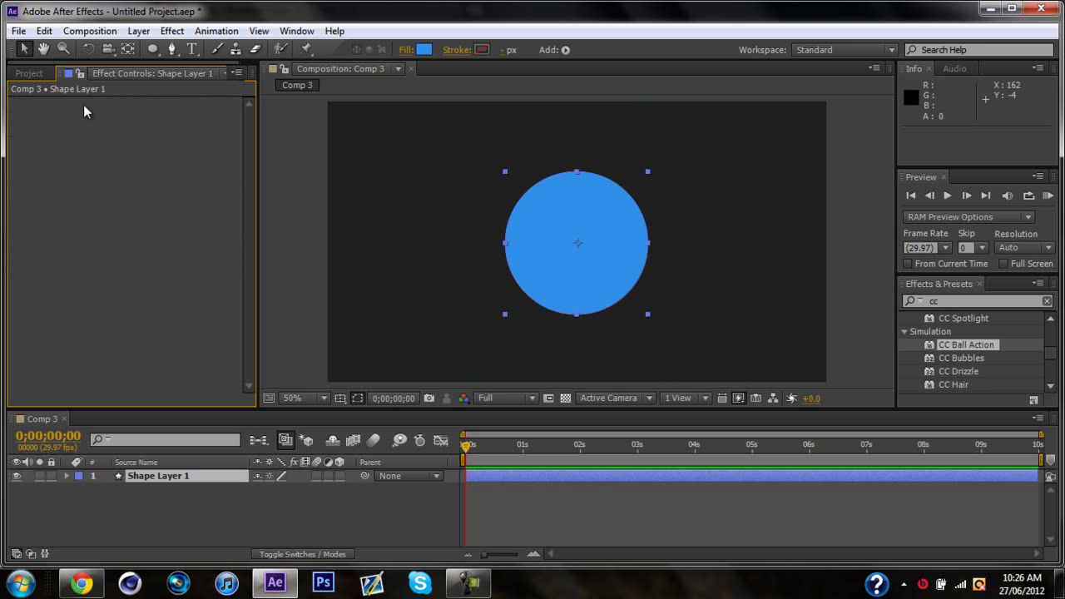
left_click(904, 332)
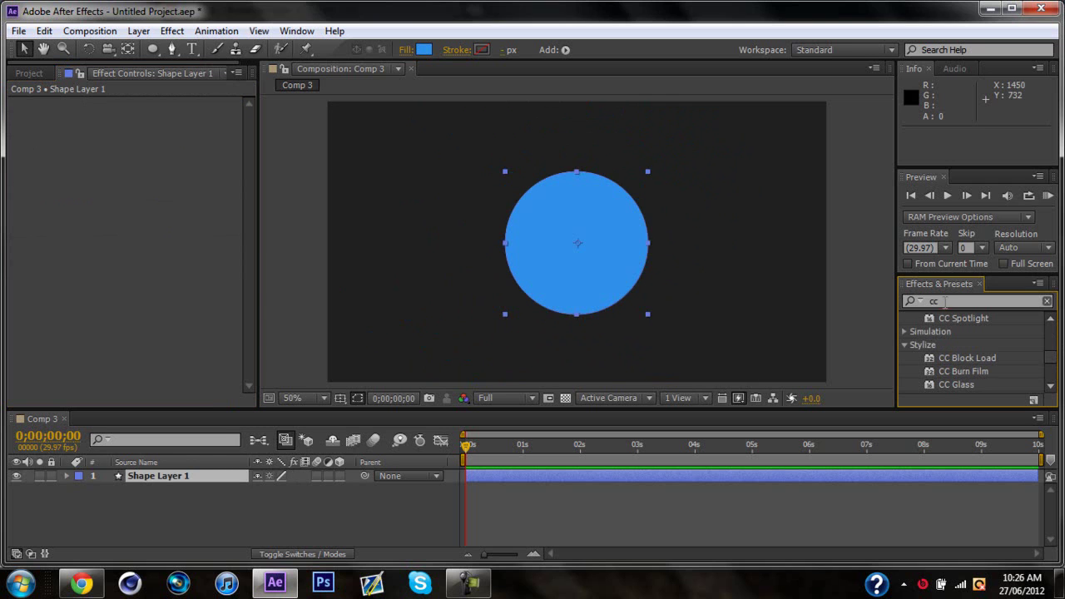
left_click(926, 303)
key("BackSpace")
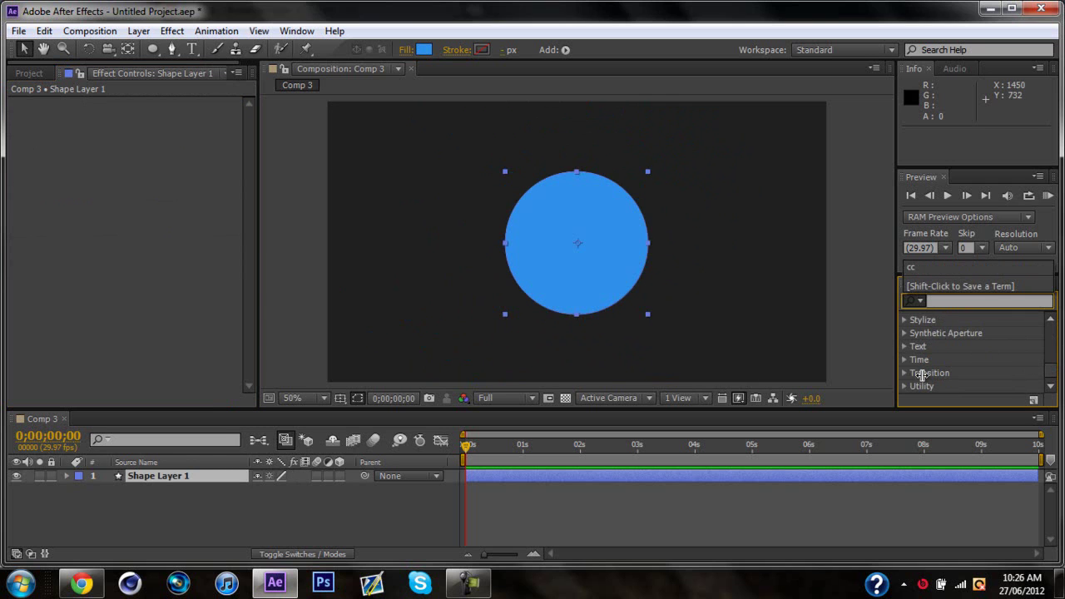
left_click(904, 373)
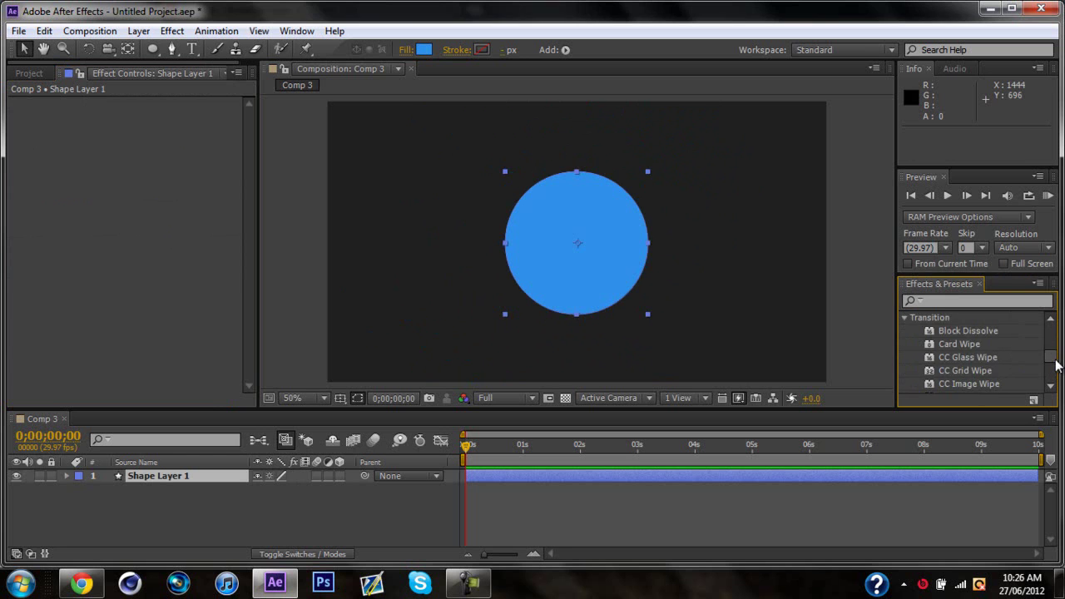
left_click_drag(1053, 361, 1053, 381)
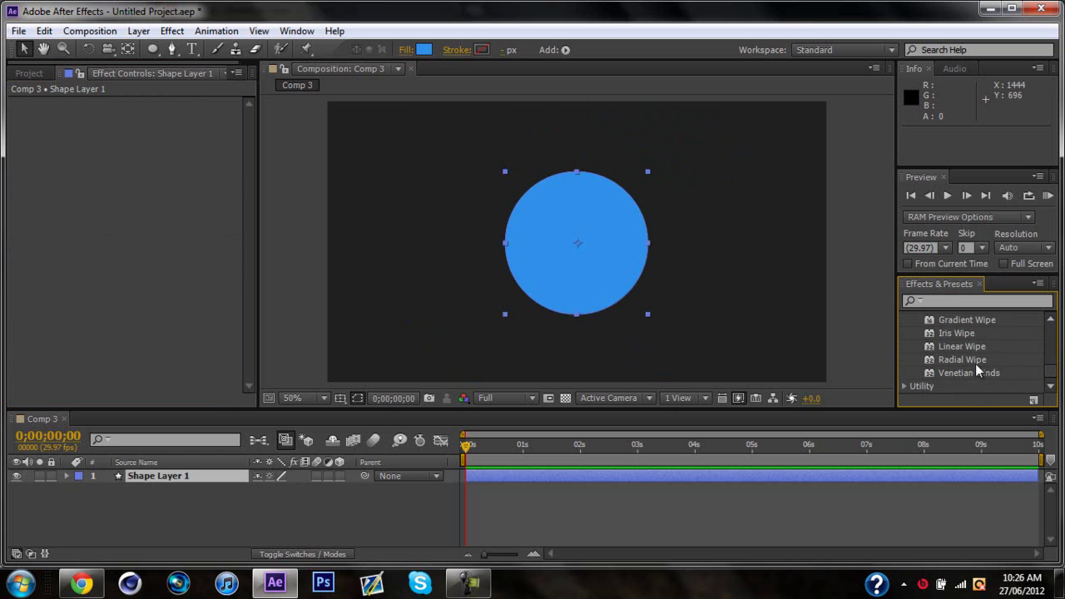
left_click_drag(966, 360, 596, 262)
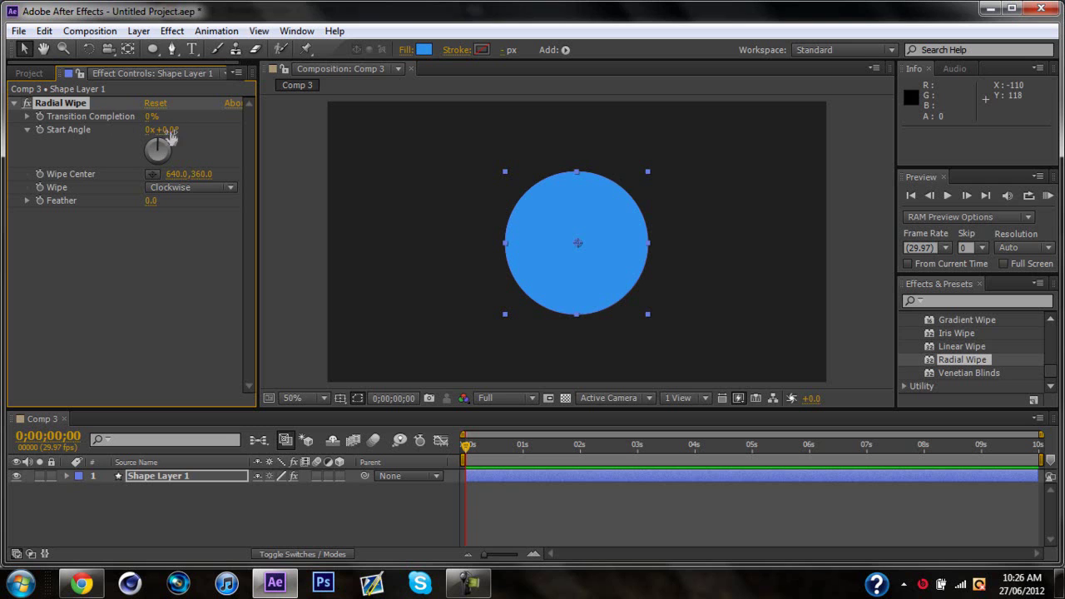
- Test Radial Wipe completion values with Counterclockwise and Both modes, ending on Clockwise at 0%
mouse_move(151, 117)
left_mouse_down()
mouse_move(202, 116)
mouse_move(150, 116)
mouse_move(197, 117)
mouse_move(161, 122)
left_mouse_up()
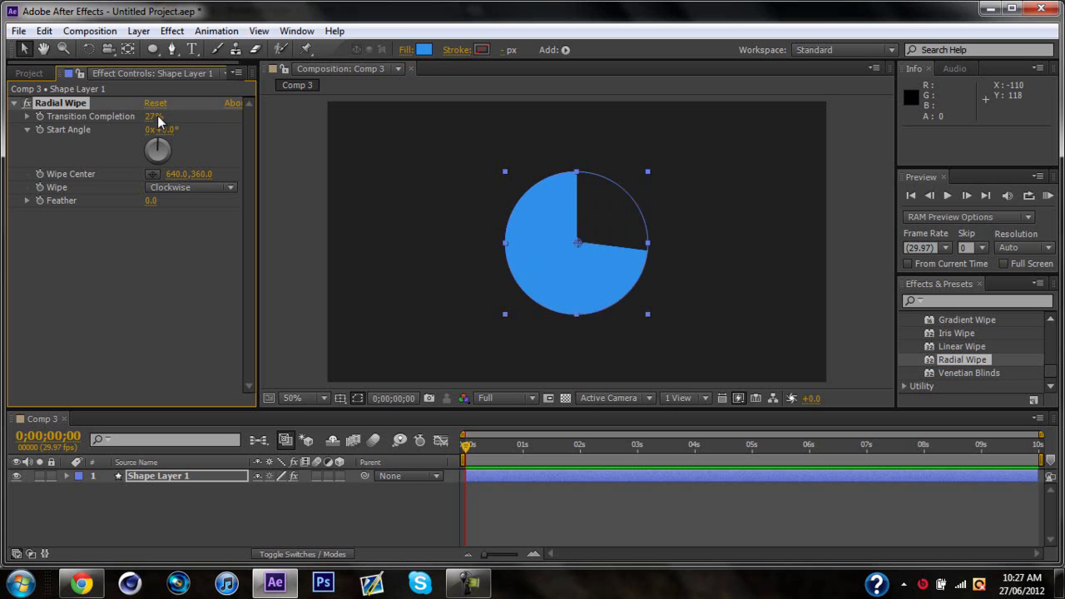
left_click(183, 188)
left_click(202, 229)
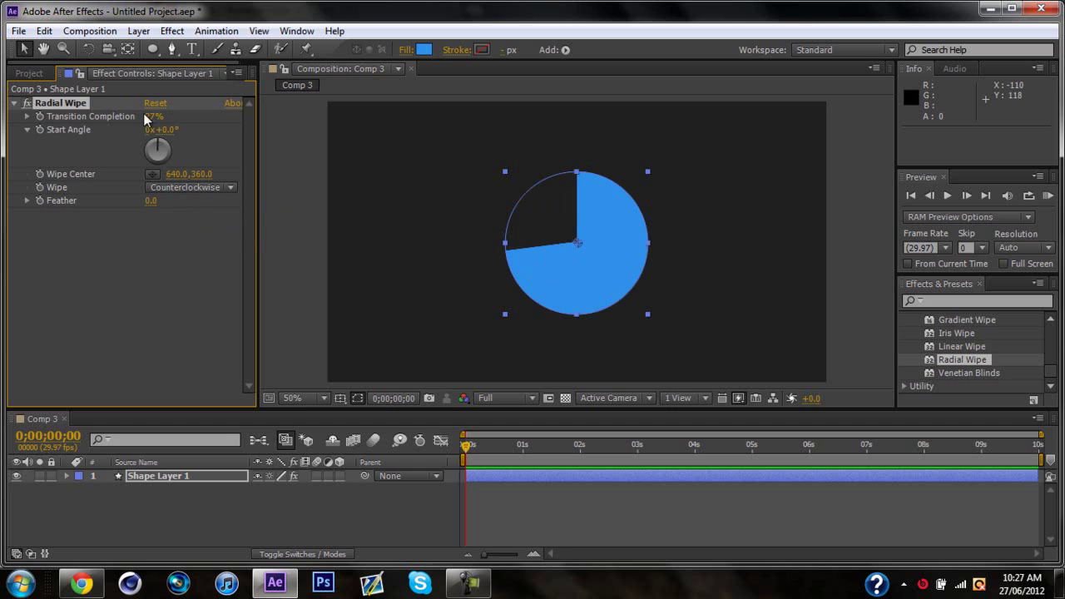
left_click(153, 117)
type("100")
key("Return")
left_click_drag(209, 114, 157, 136)
left_click(162, 191)
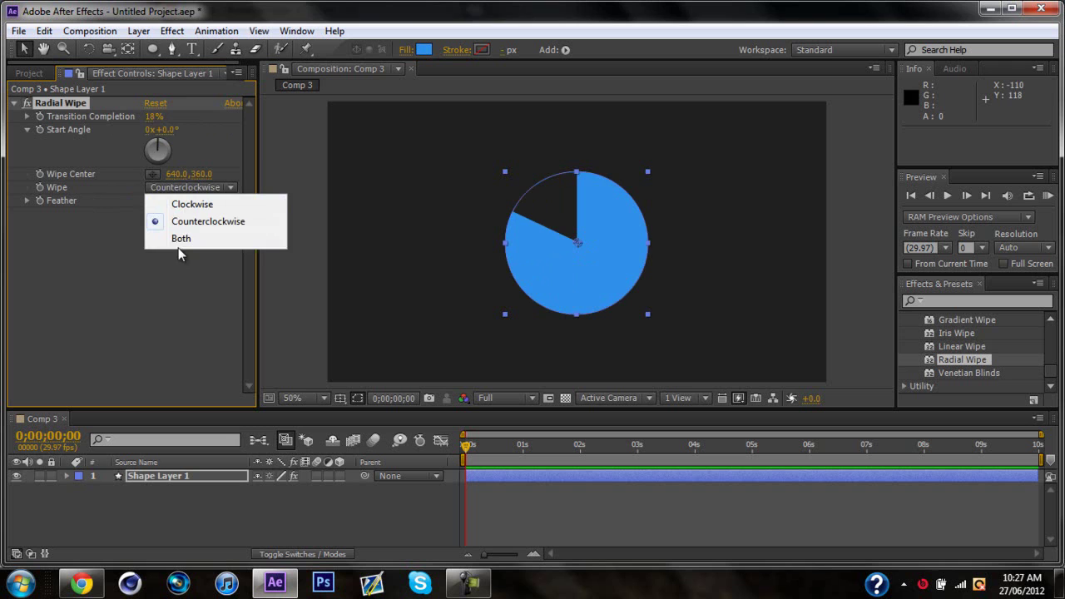
left_click(183, 241)
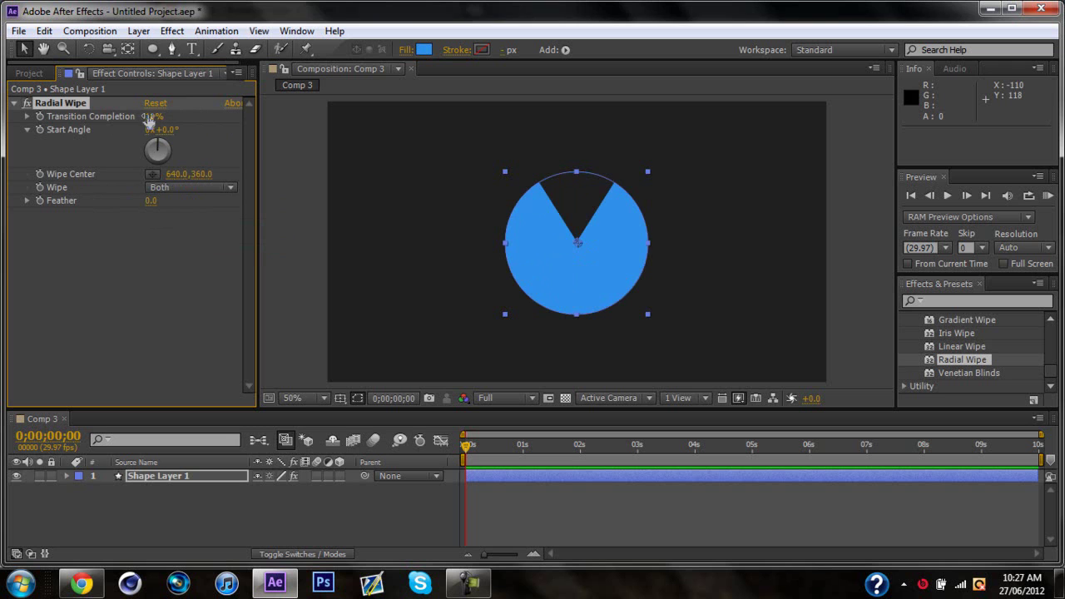
mouse_move(149, 119)
left_mouse_down()
mouse_move(215, 117)
mouse_move(149, 117)
left_mouse_up()
left_click(179, 189)
left_click(223, 208)
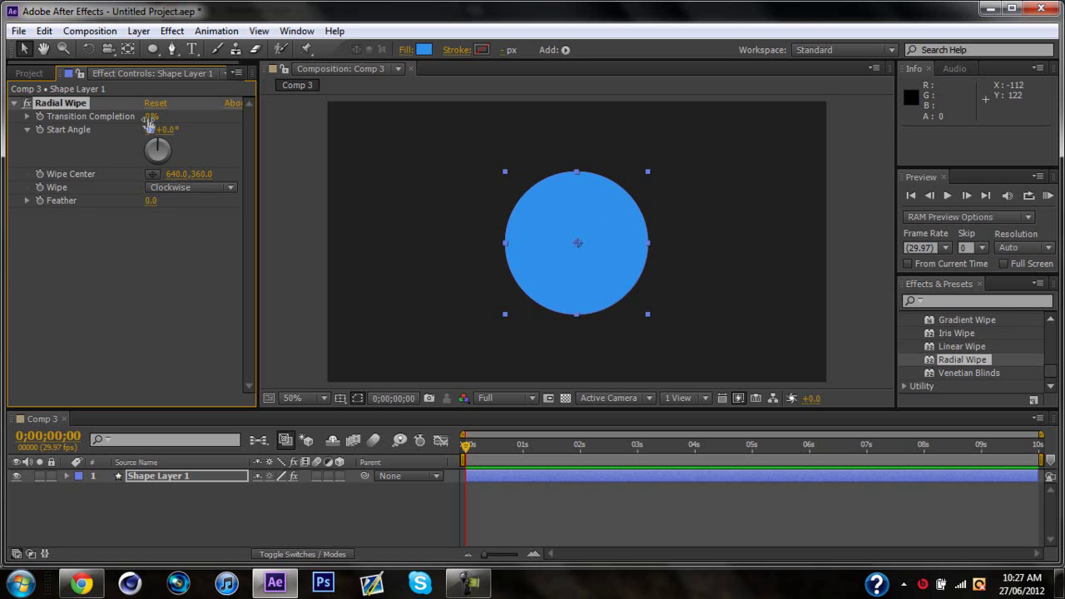
- Keyframe Transition Completion from 100% at frame 0 down to 0% shortly before one second
left_click_drag(152, 122, 241, 127)
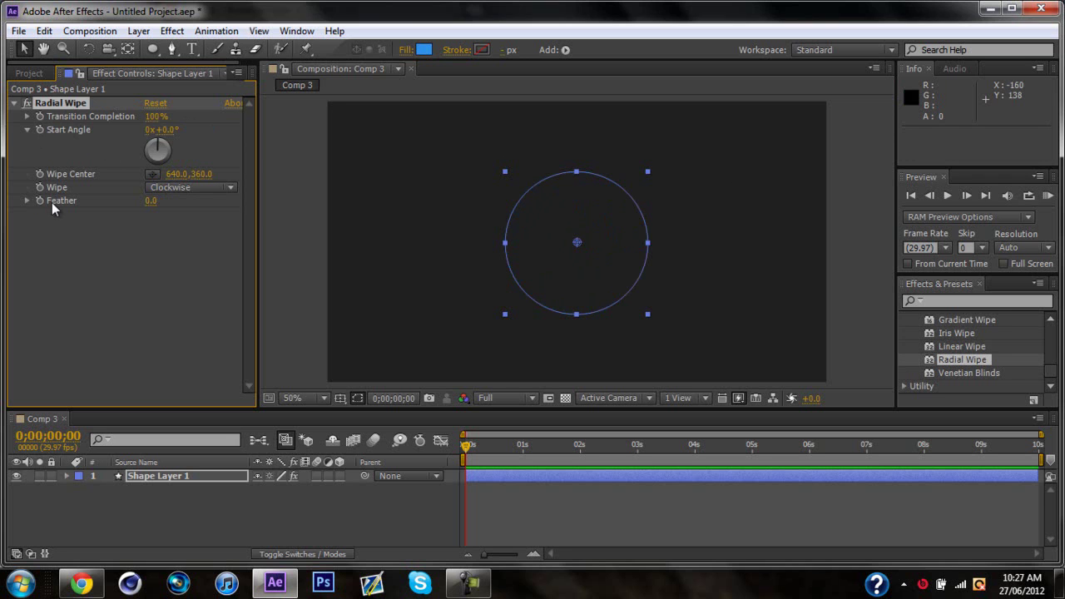
left_click(39, 116)
left_click(155, 472)
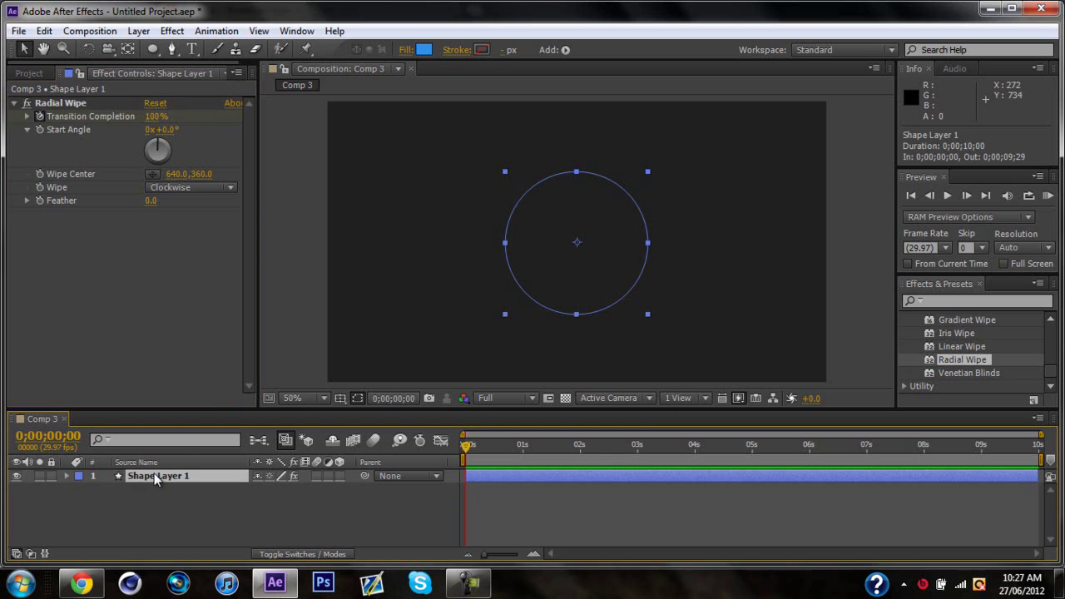
key("e")
left_click(469, 450)
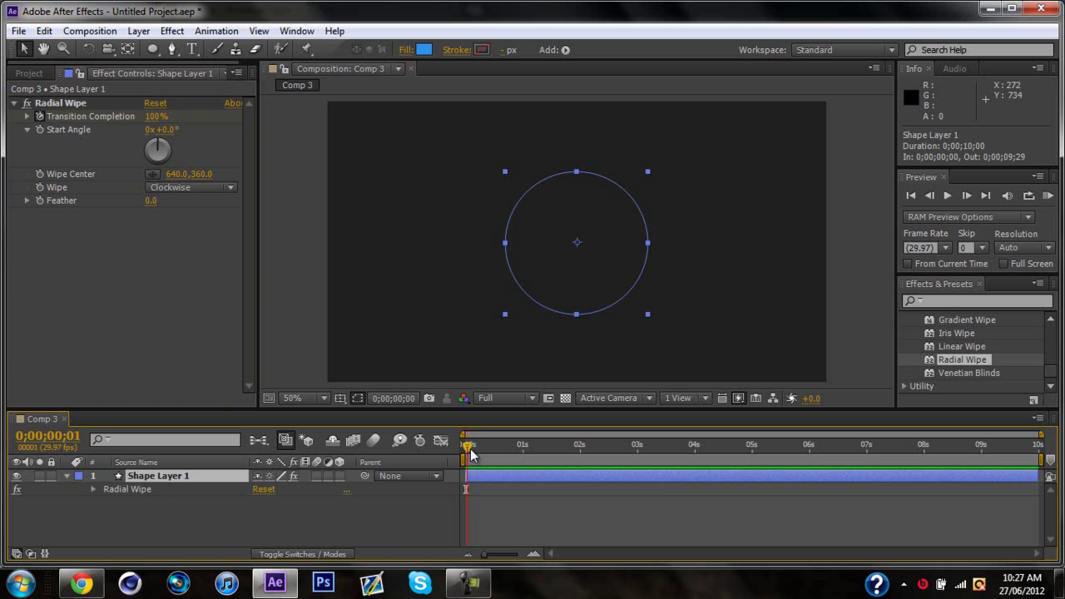
left_click_drag(470, 449, 507, 444)
left_click_drag(156, 117, 100, 116)
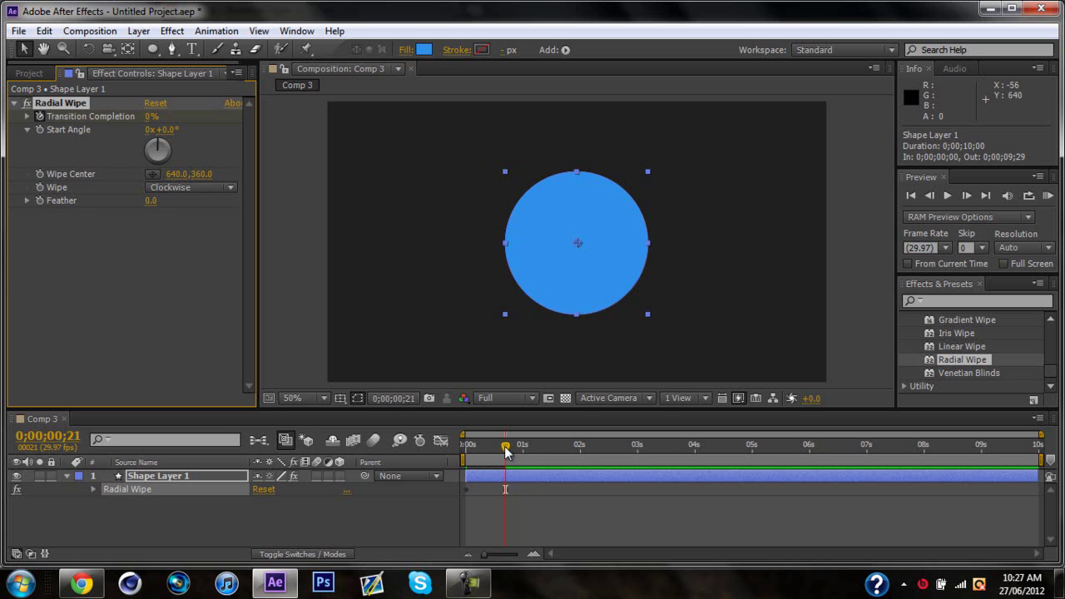
- Preview the clockwise wipe-in from the start, leaving the playhead at 0;00;01;05
left_click_drag(504, 446, 465, 449)
left_click(825, 203)
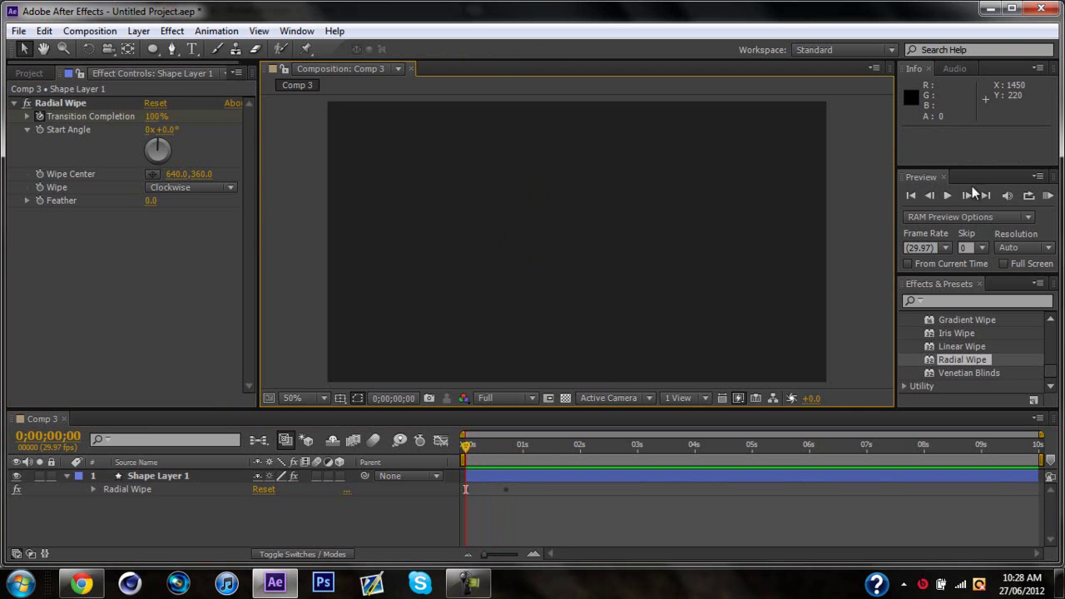
left_click(948, 196)
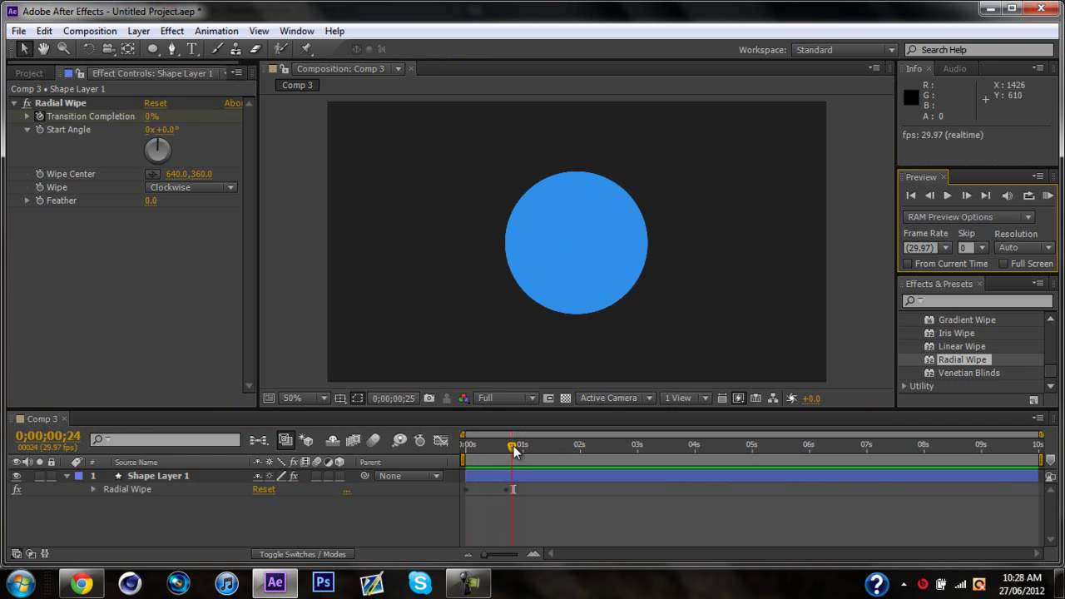
left_click_drag(509, 443, 532, 444)
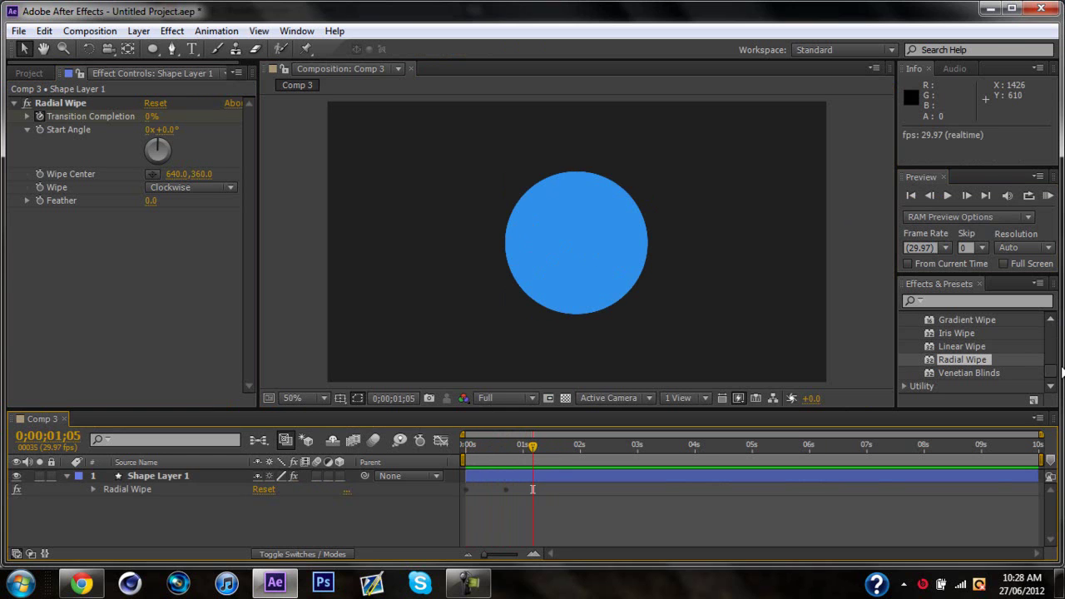
- Apply Transition > CC Grid Wipe to the circle layer
left_click(1055, 373)
scroll(998, 375, "up", 5)
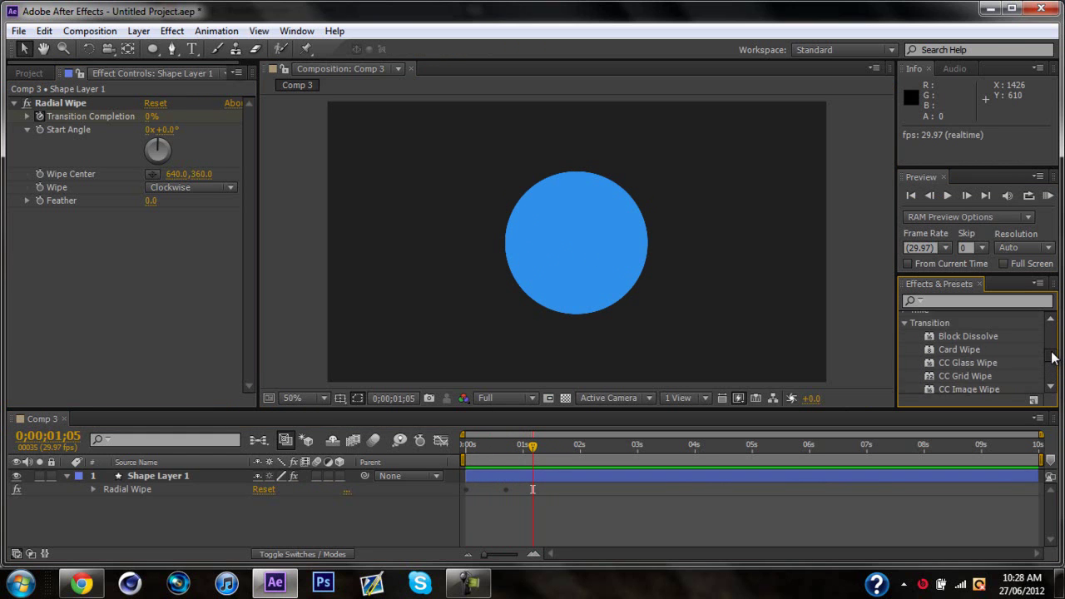
left_click_drag(980, 384, 614, 256)
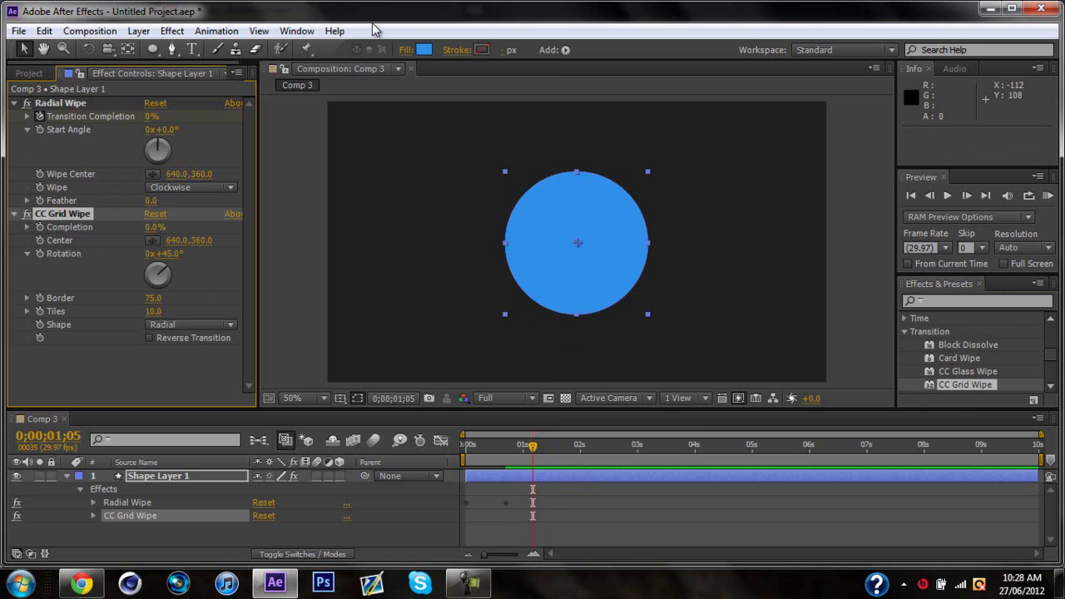
- Open the Window menu twice and dismiss it without changes
left_click(292, 34)
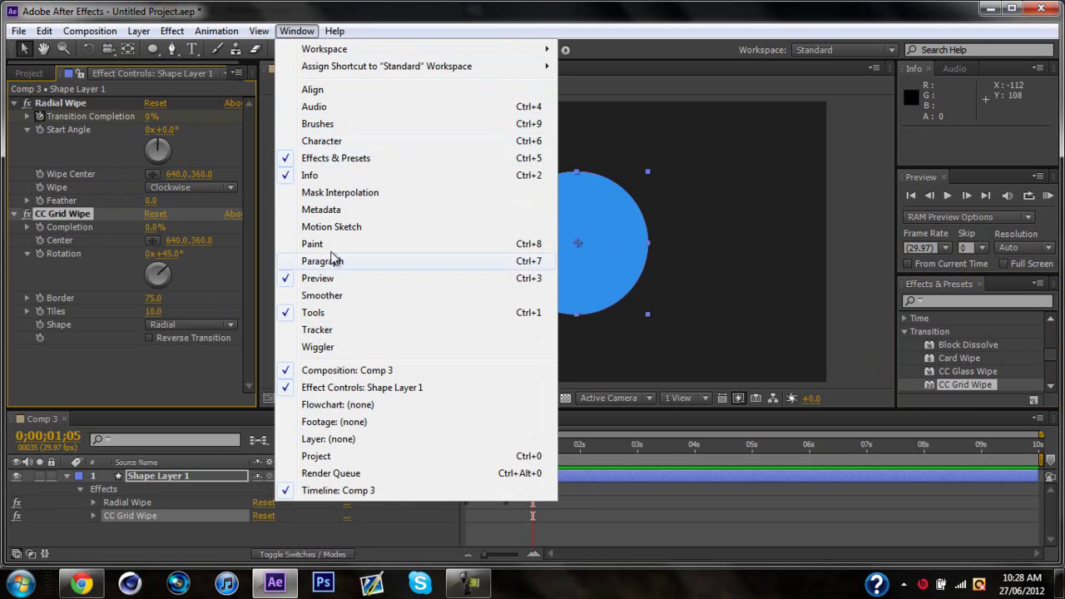
mouse_move(90, 31)
left_click(86, 346)
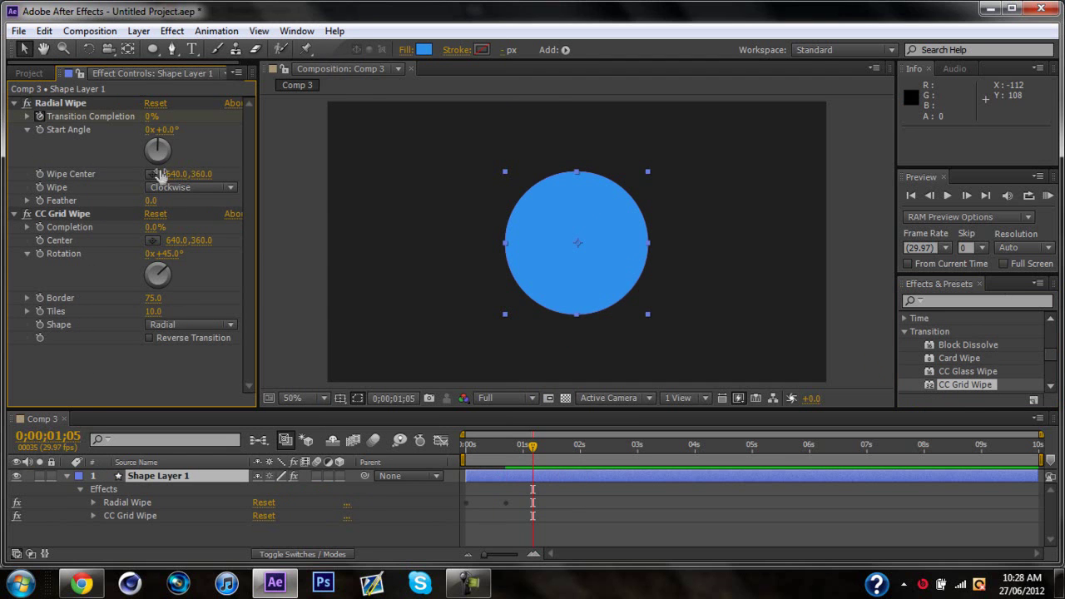
left_click(291, 33)
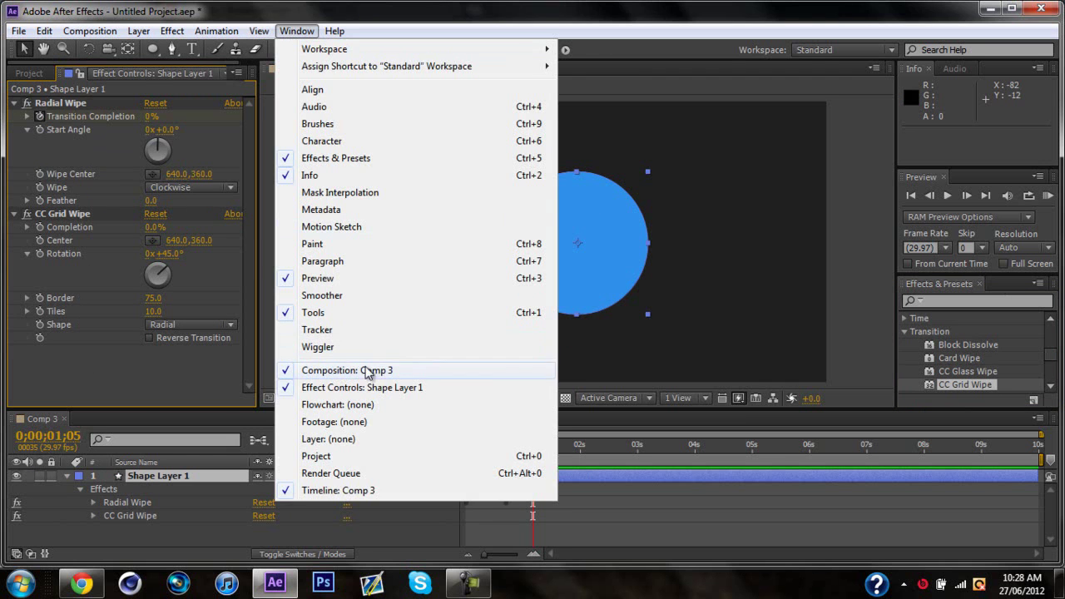
left_click(199, 385)
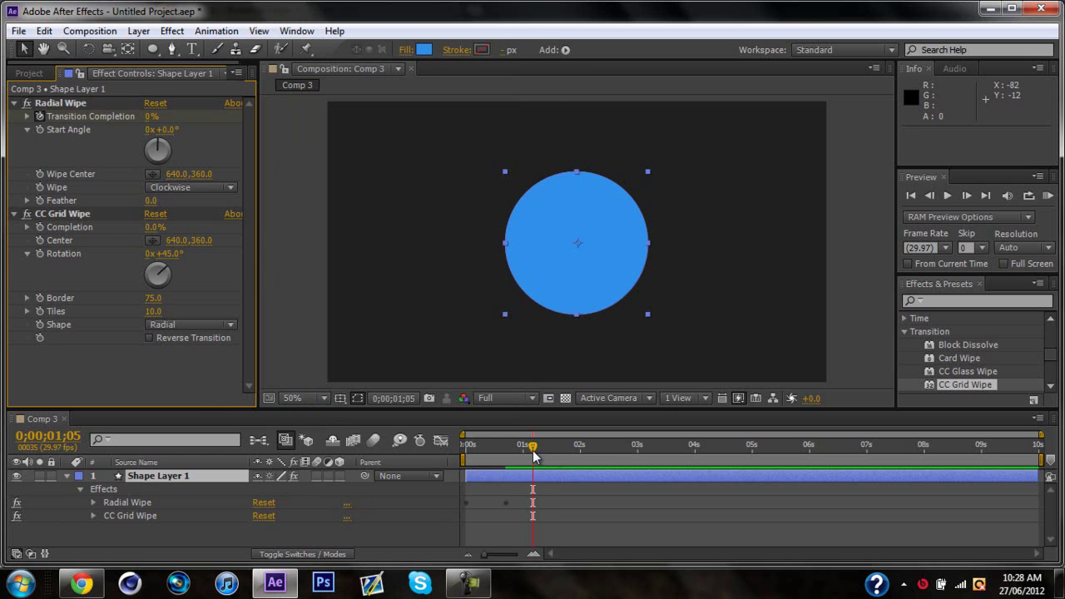
- Keyframe CC Grid Wipe Completion from 0% at 1 second to 43% at 0;00;01;21
mouse_move(534, 453)
left_mouse_down()
mouse_move(477, 450)
mouse_move(522, 449)
left_mouse_up()
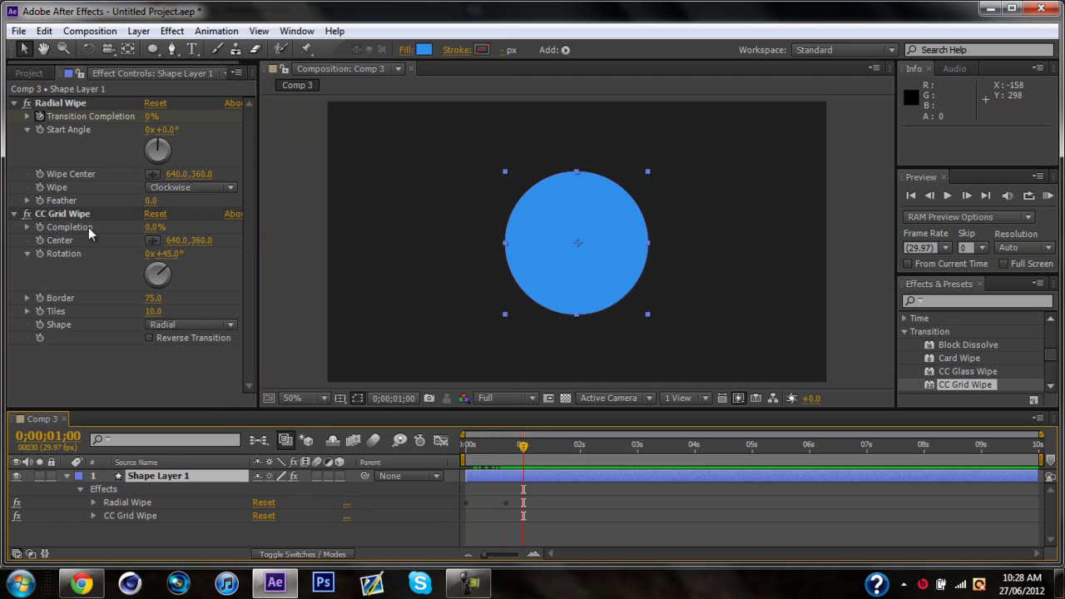
left_click(40, 227)
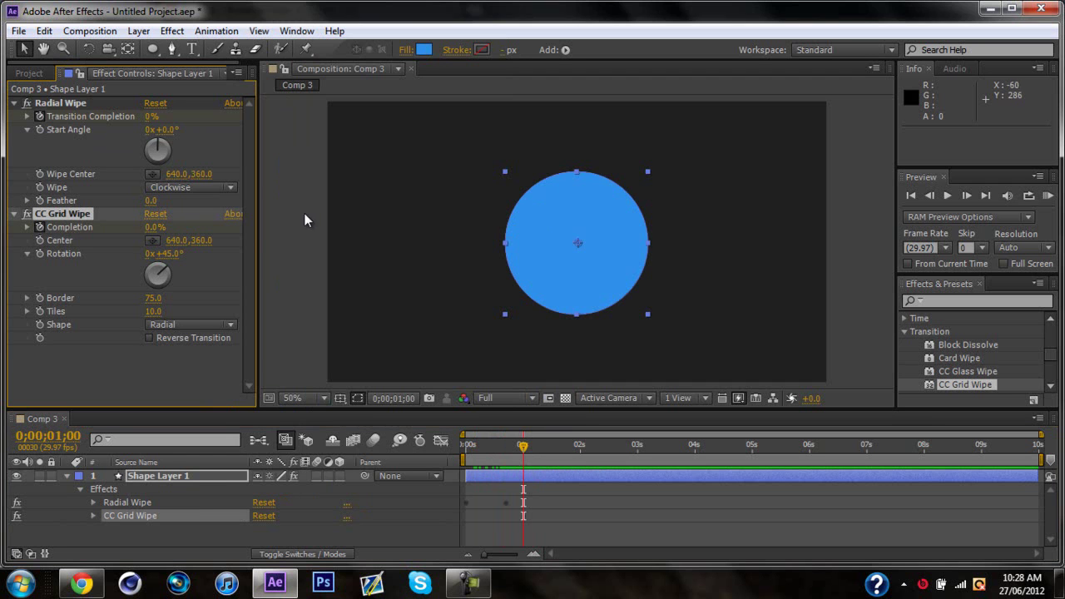
left_click_drag(523, 449, 564, 449)
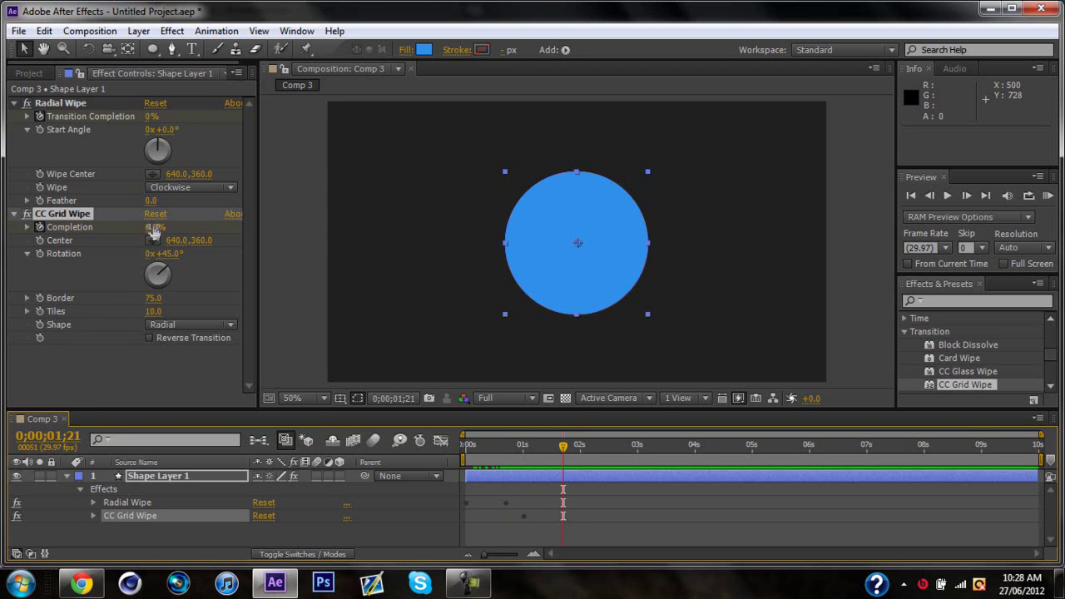
left_click_drag(155, 230, 194, 231)
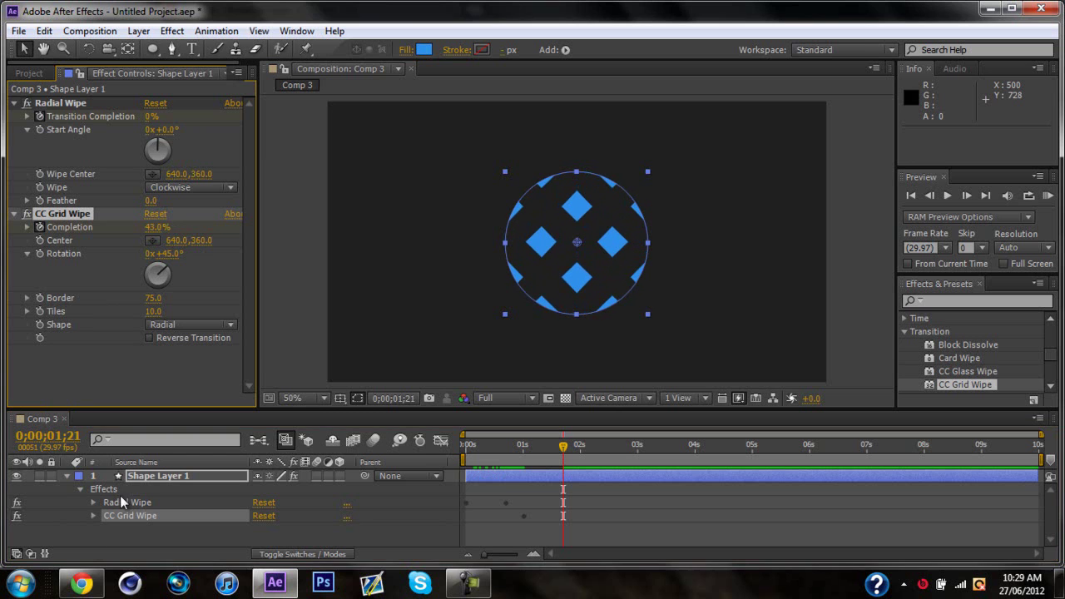
left_click(80, 583)
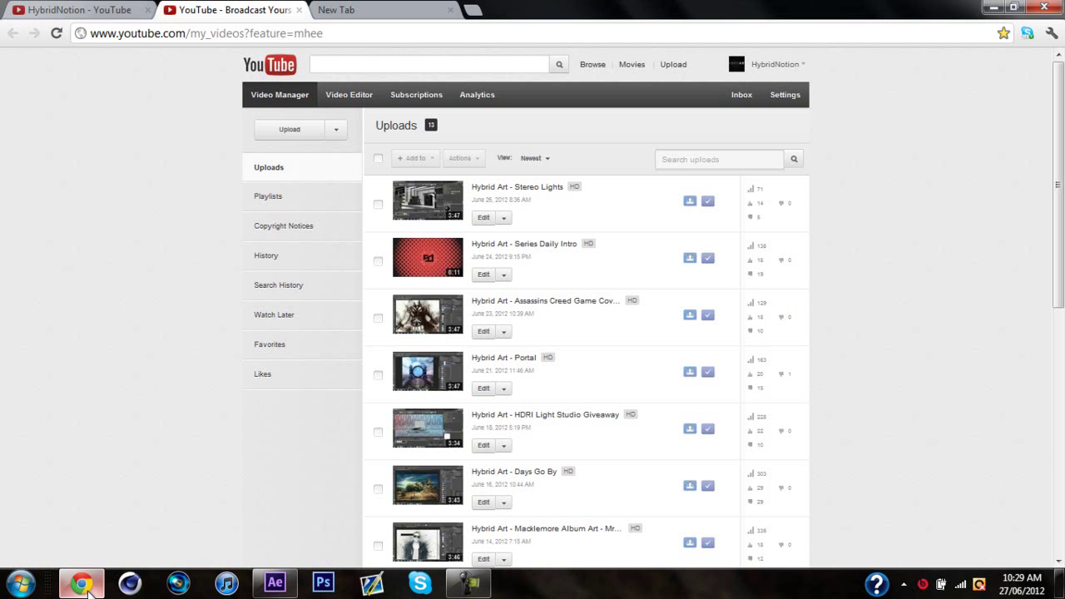
left_click(275, 583)
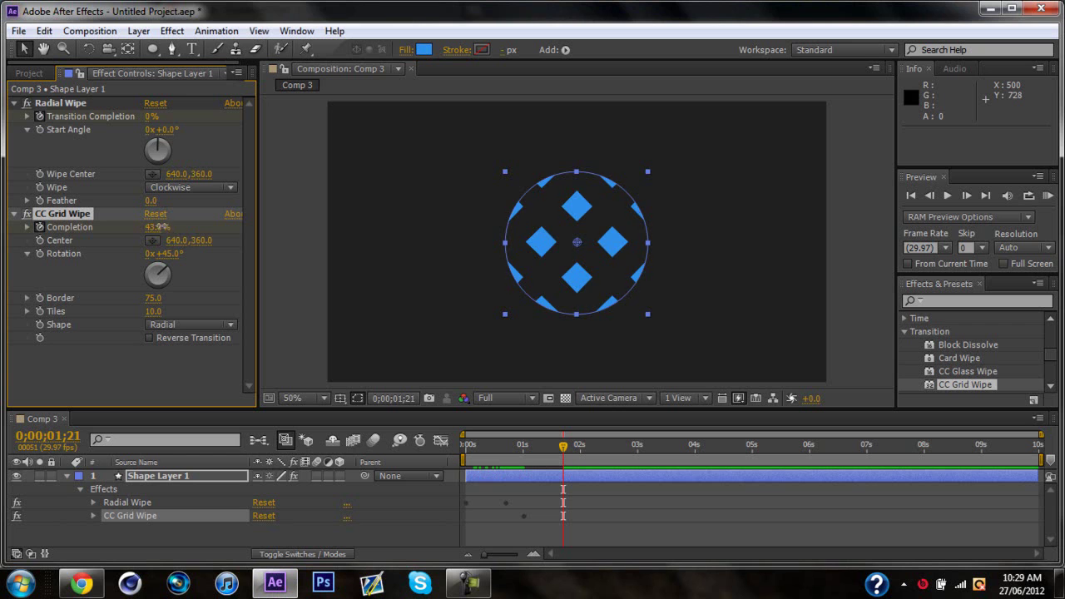
- Try CC Grid Wipe Completion values such as 81% and 33%, leaving Reverse Transition off
mouse_move(162, 227)
left_mouse_down()
mouse_move(196, 226)
mouse_move(125, 226)
mouse_move(161, 226)
mouse_move(147, 226)
left_mouse_up()
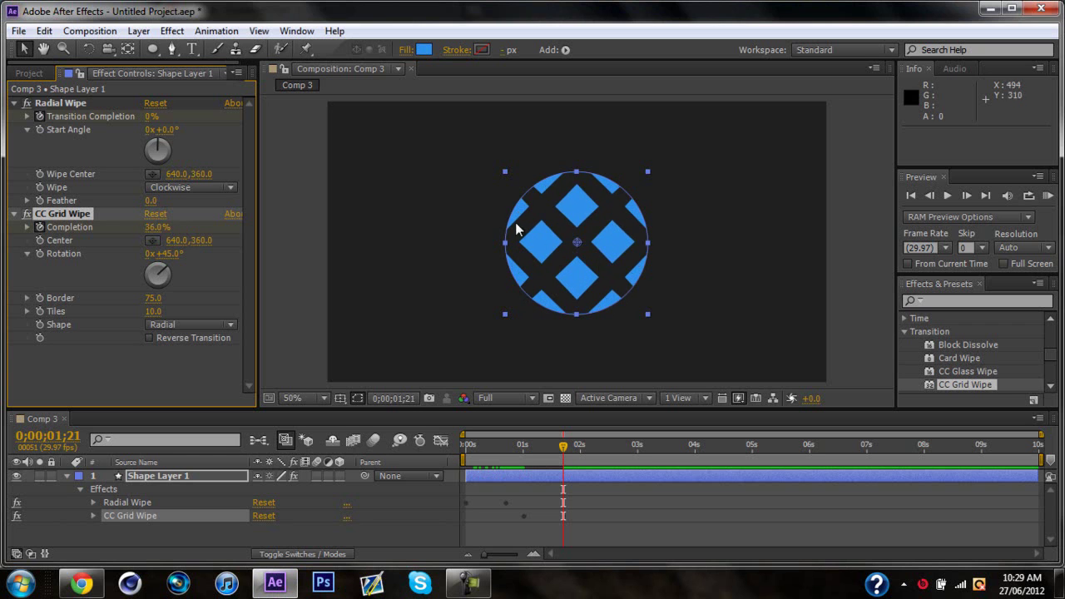
left_click(150, 338)
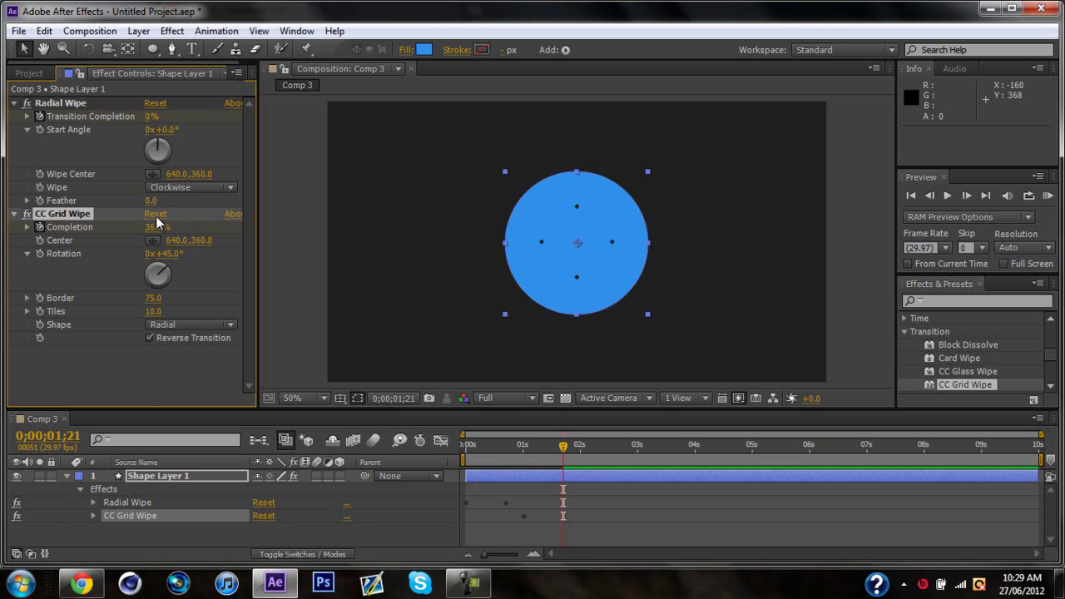
left_click_drag(158, 228, 191, 225)
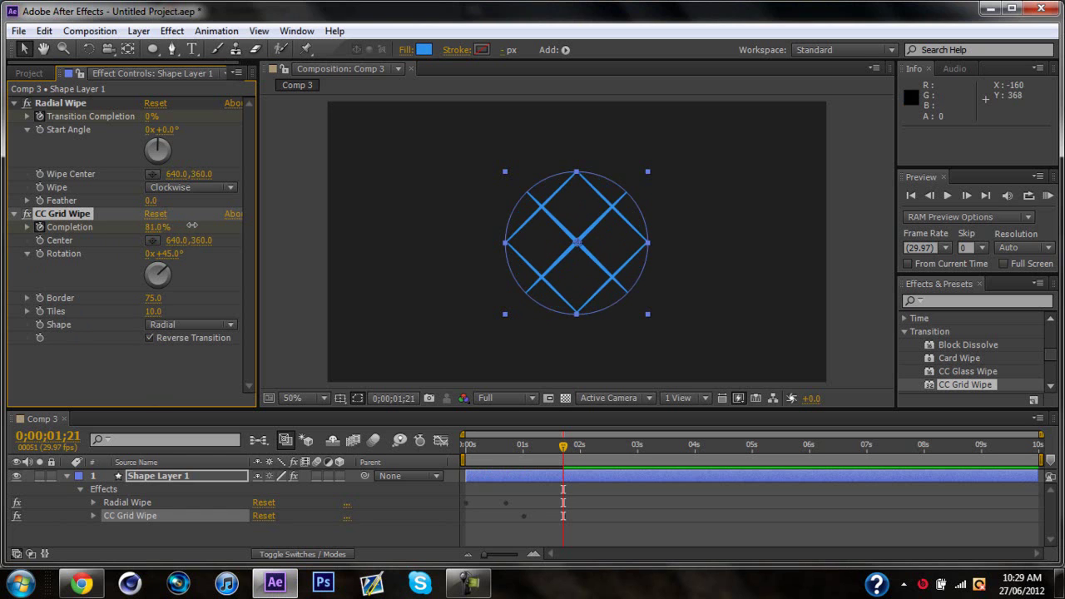
left_click(150, 338)
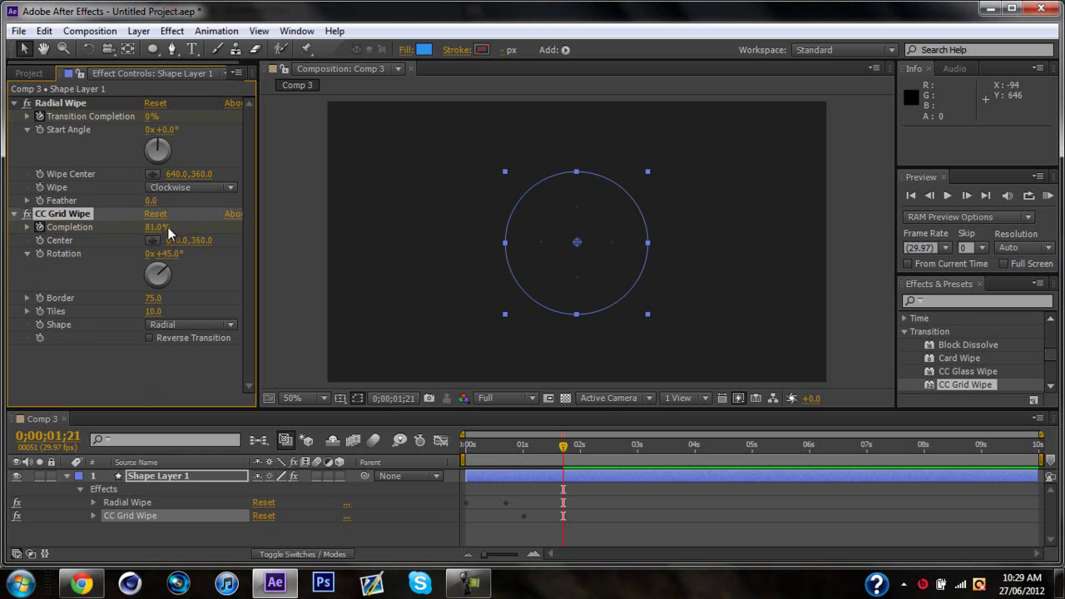
left_click_drag(168, 227, 125, 232)
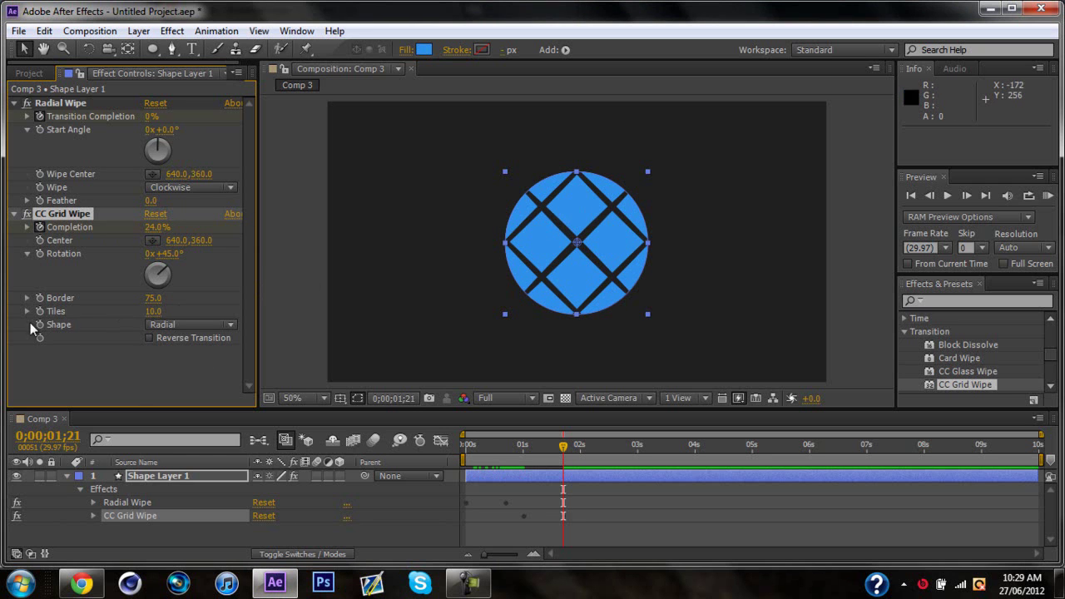
- Set Tiles to 13.8 and Border to 97.5, then push Completion to 99% to hide the circle
left_click_drag(152, 316, 206, 299)
left_click_drag(315, 295, 392, 316)
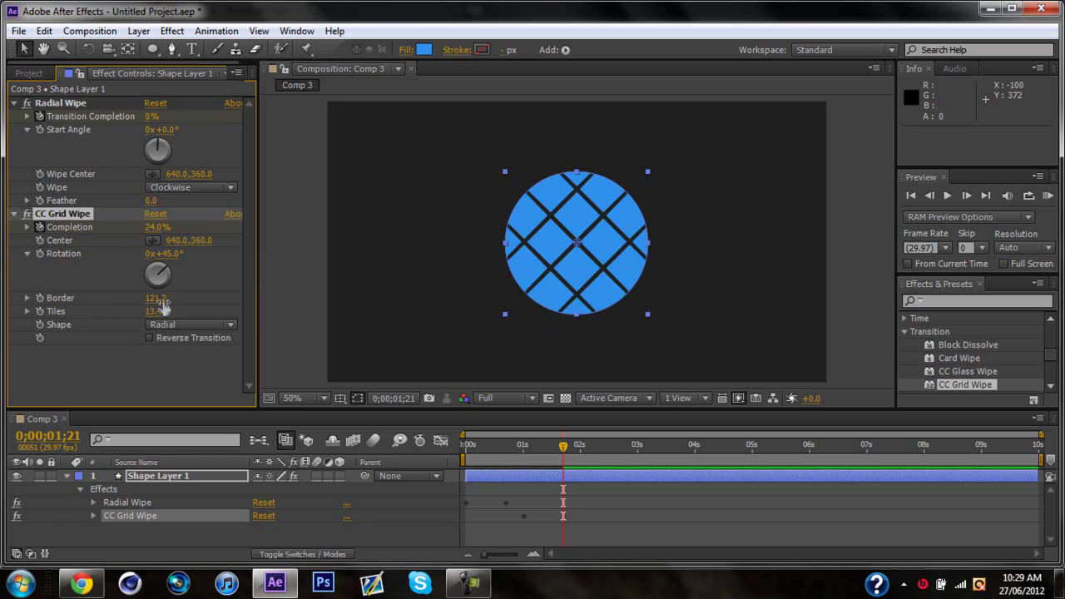
left_click_drag(163, 303, 2, 308)
mouse_move(153, 311)
left_mouse_down()
mouse_move(131, 310)
mouse_move(191, 315)
mouse_move(169, 316)
left_mouse_up()
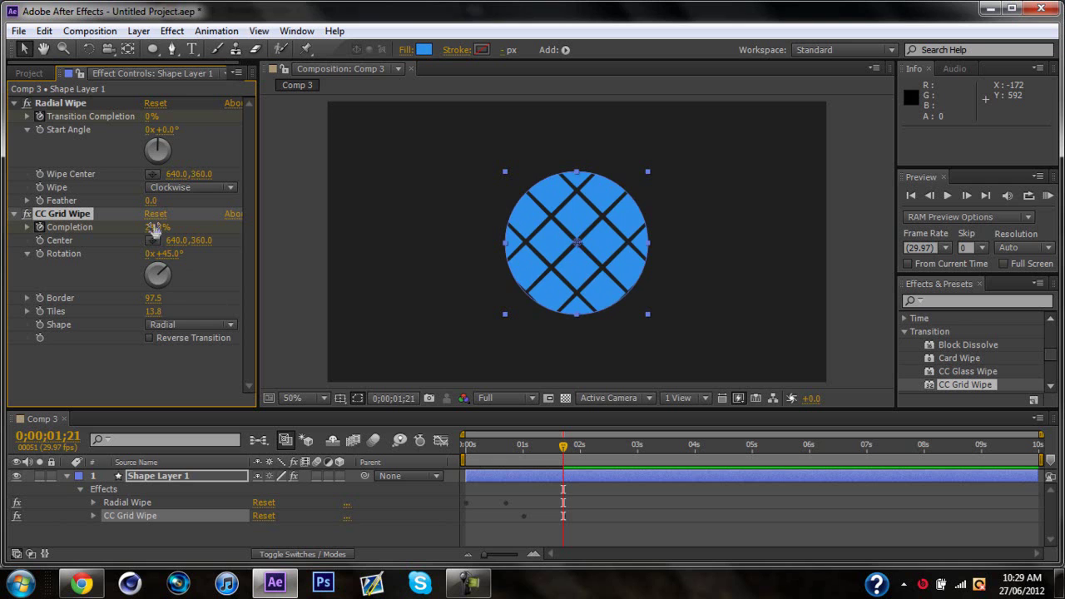
left_click_drag(154, 231, 127, 234)
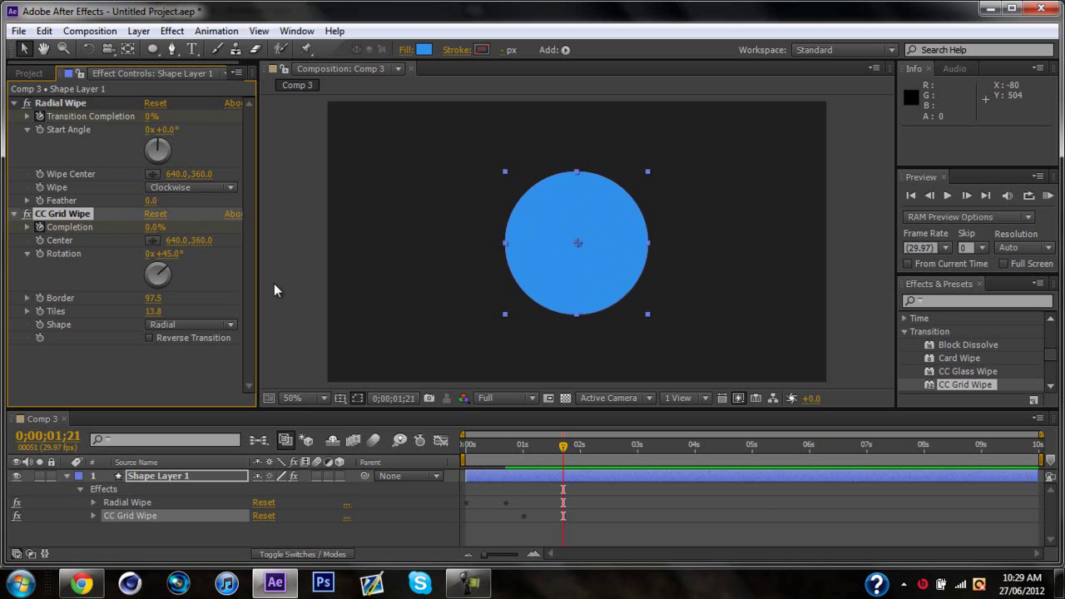
left_click_drag(152, 234, 272, 242)
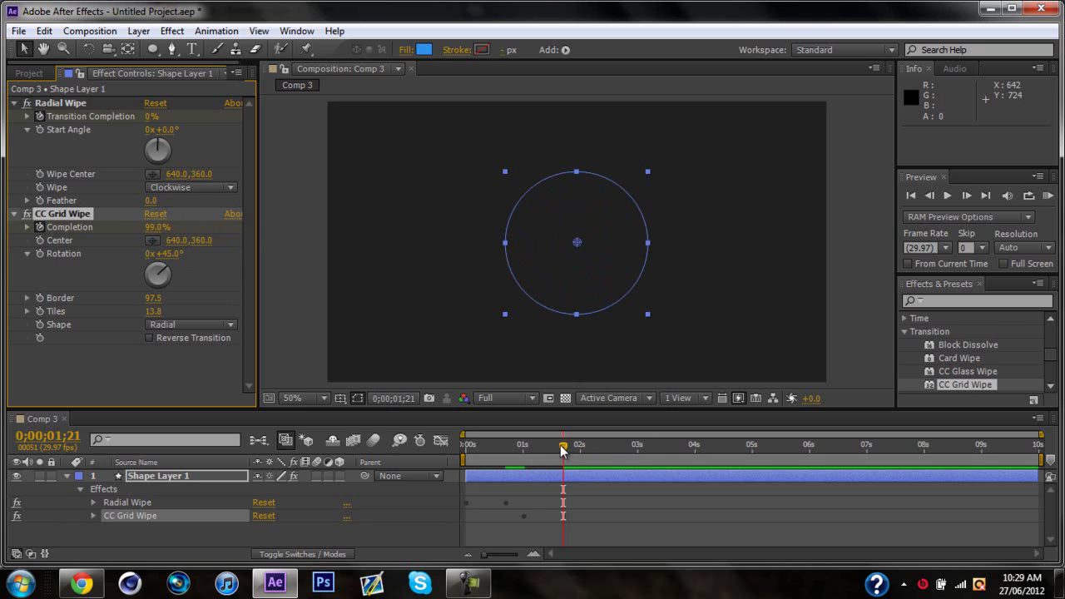
left_click_drag(560, 445, 466, 448)
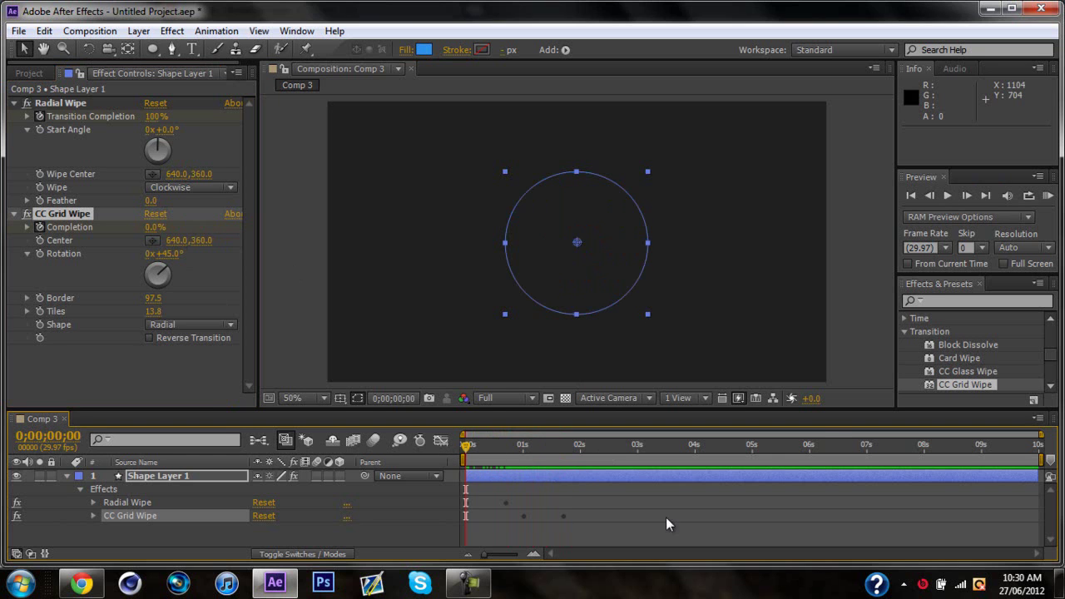
left_click(947, 195)
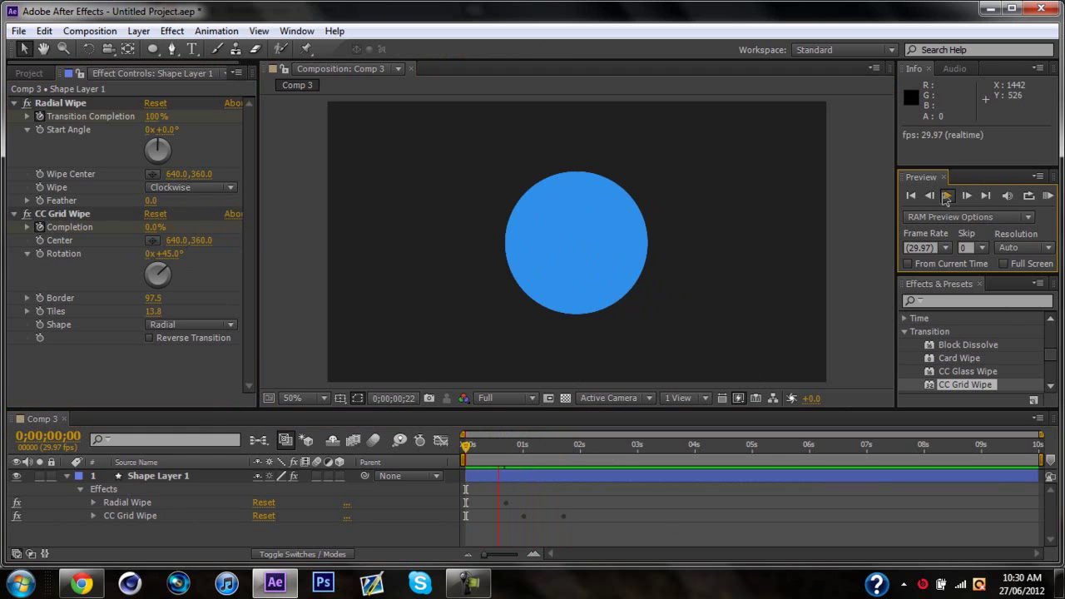
left_click(946, 196)
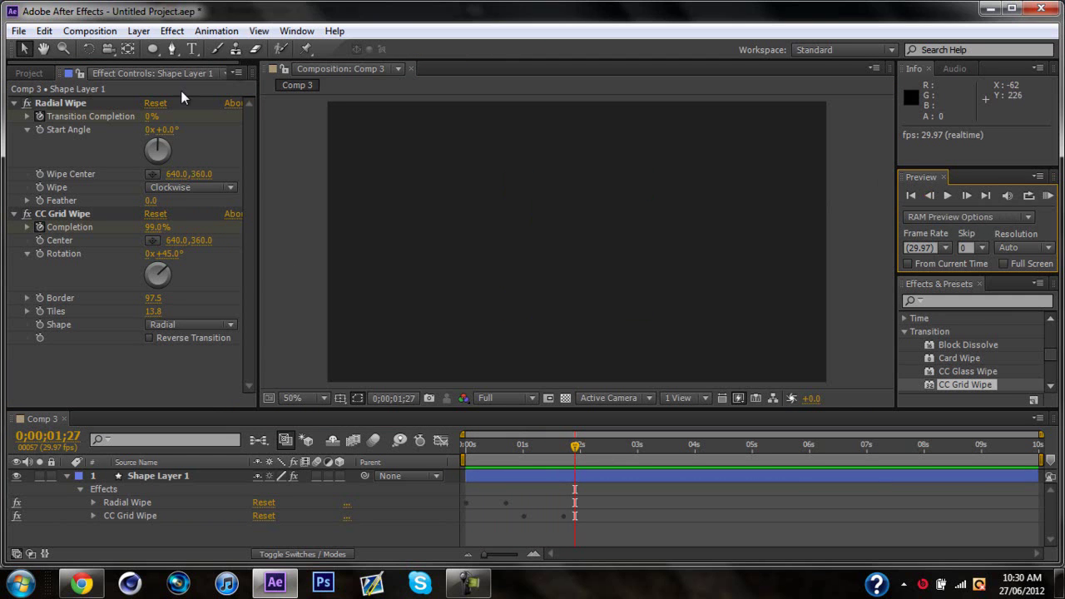
- Filter the Effects & Presets list to CC effects by searching 'cc'
left_click(999, 301)
type("cc")
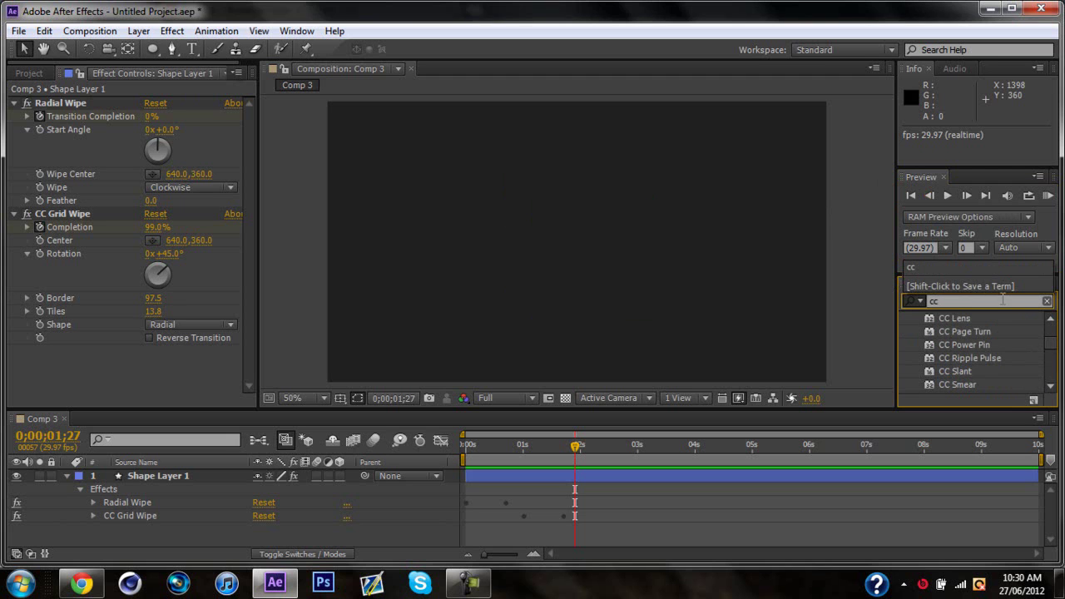
scroll(1036, 356, "down", 12)
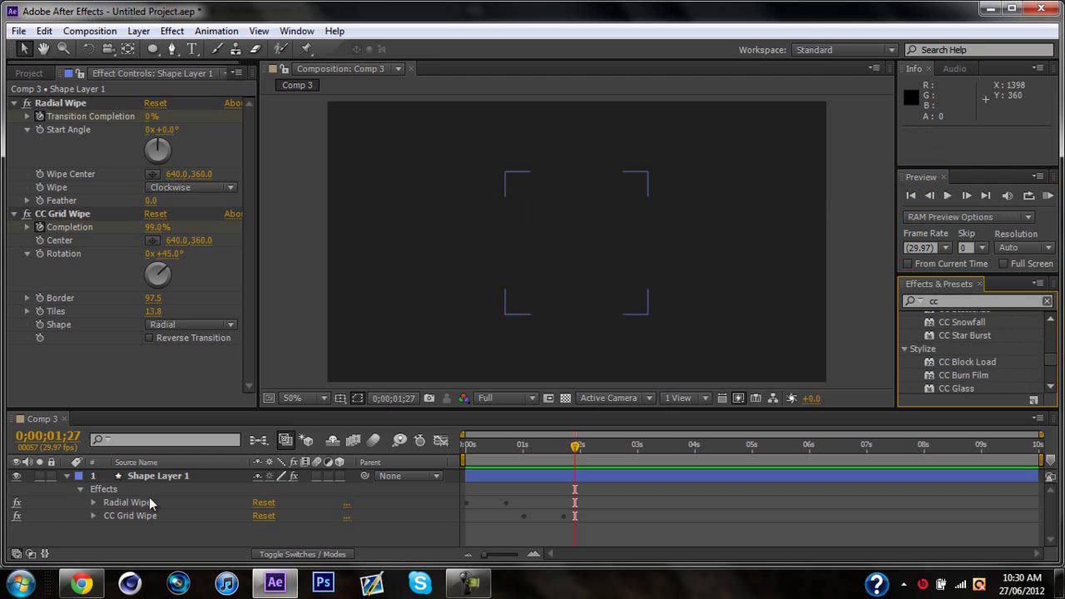
- Delete Radial Wipe and CC Grid Wipe from Shape Layer 1, restoring the solid blue circle
left_click(81, 101)
key("Delete")
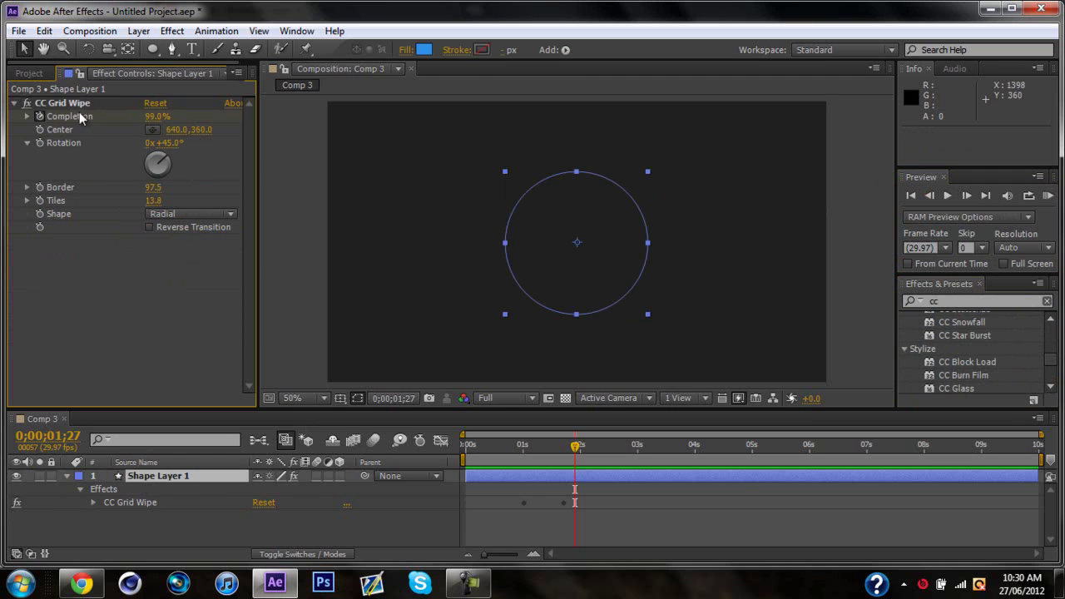
left_click(83, 107)
key("Delete")
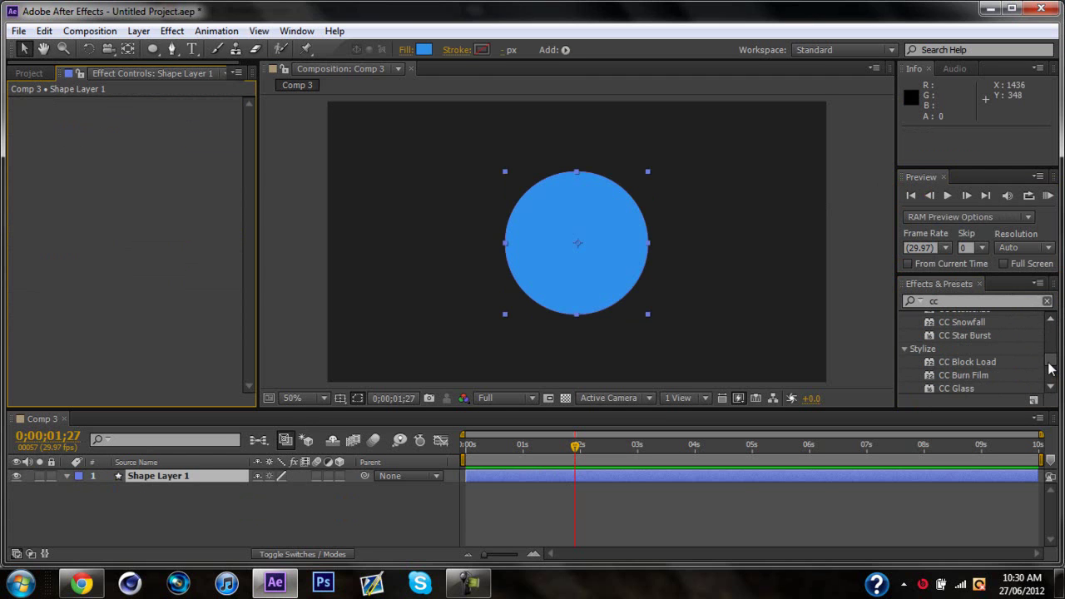
left_click_drag(1050, 359, 1053, 378)
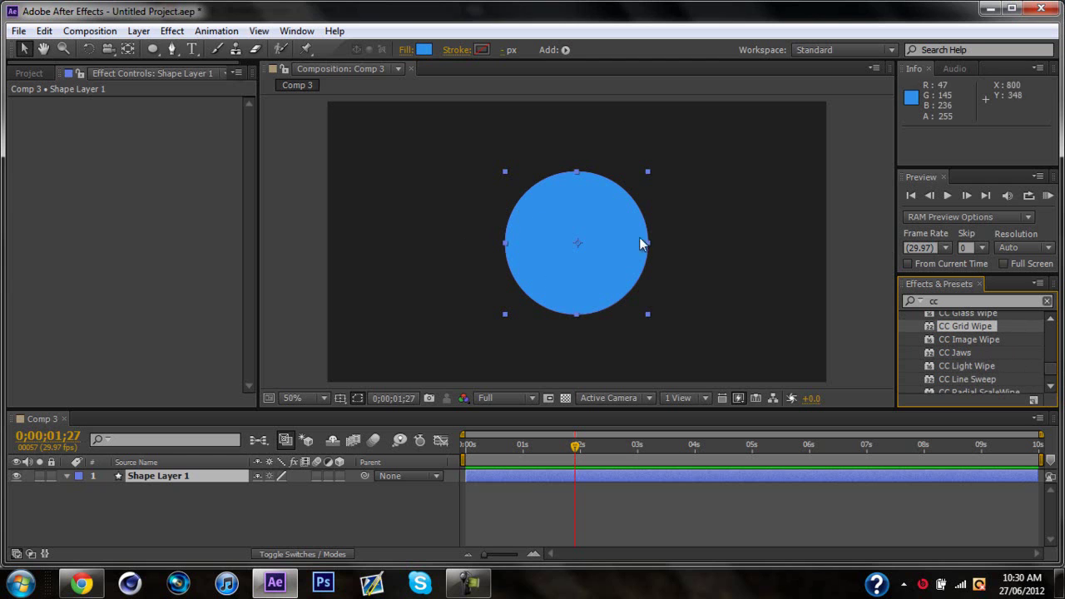
left_click(291, 202)
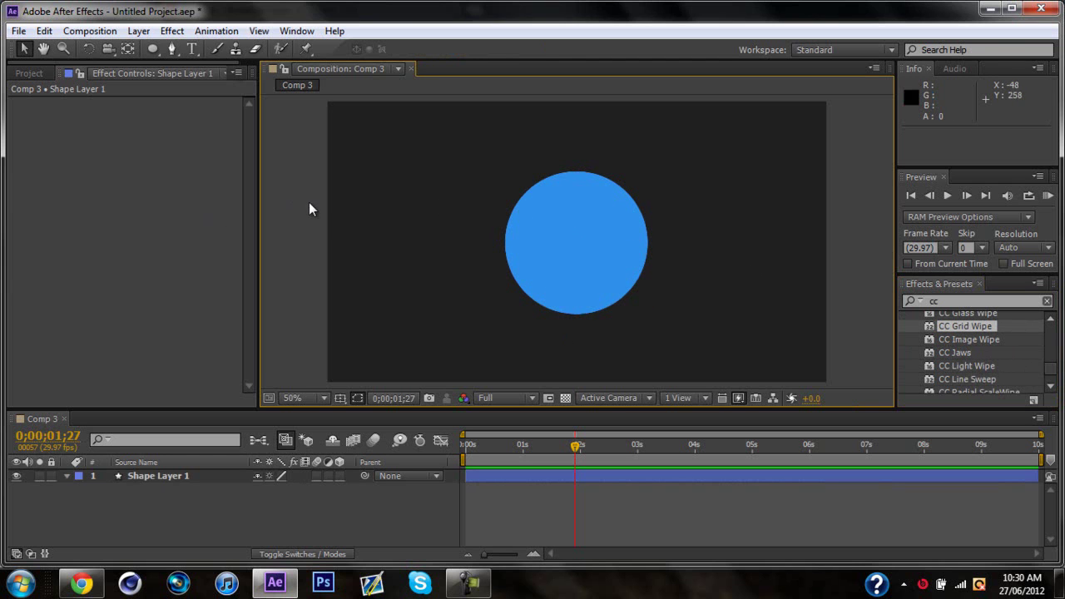
- Set a Scale keyframe of 0% at the start of Shape Layer 1
left_click(145, 475)
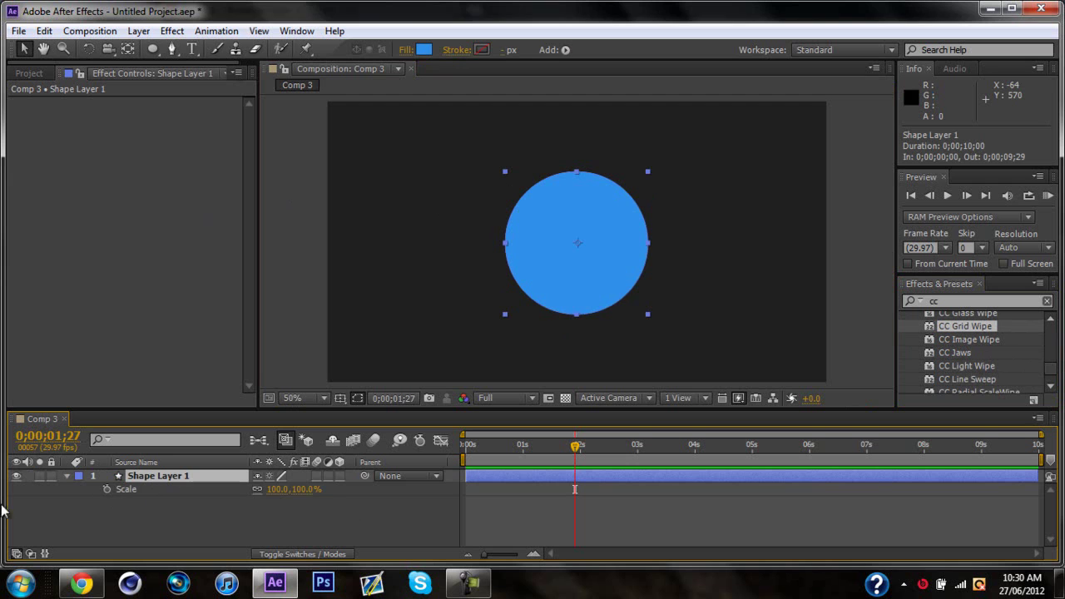
left_click_drag(575, 447, 462, 470)
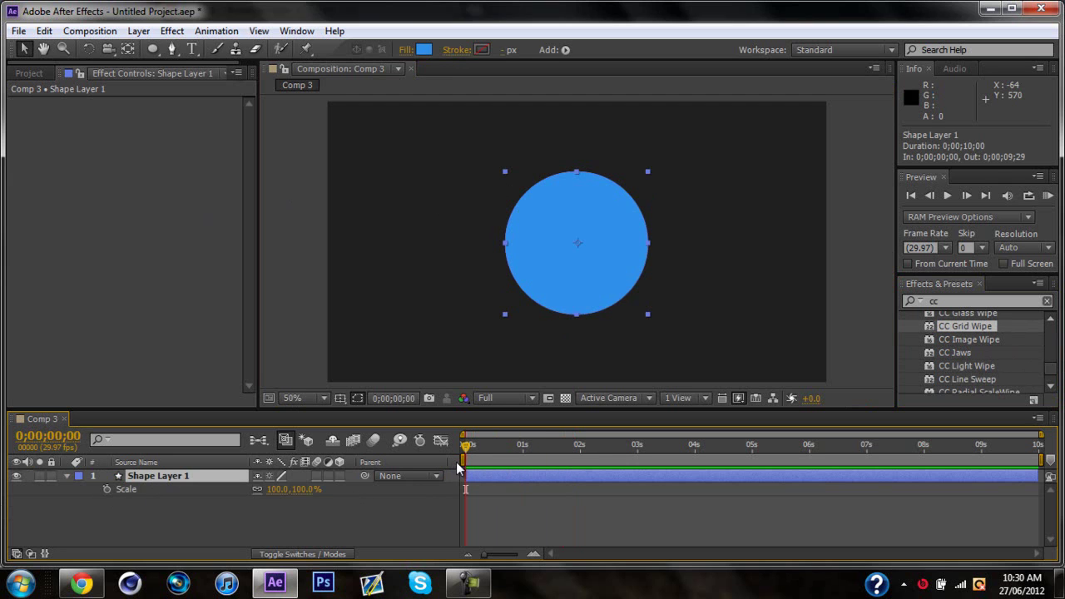
left_click(105, 490)
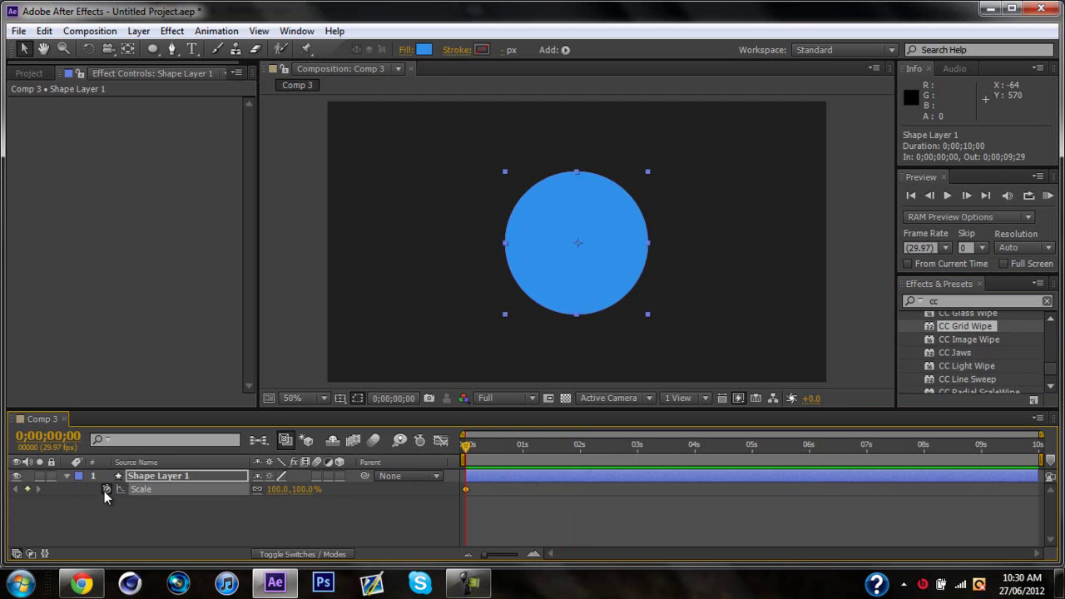
left_click(282, 490)
type("0")
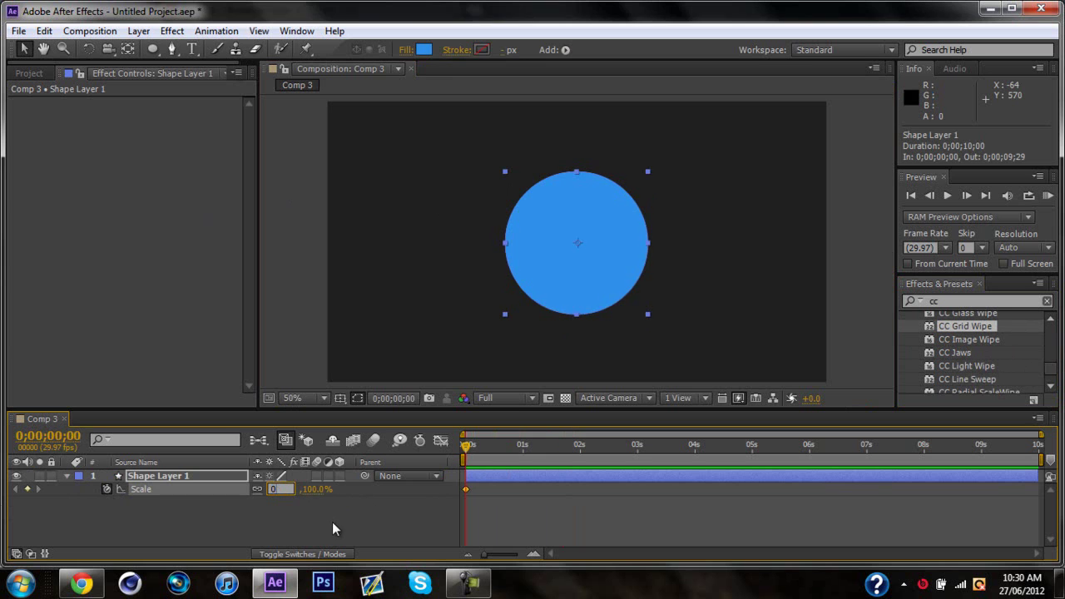
key("Return")
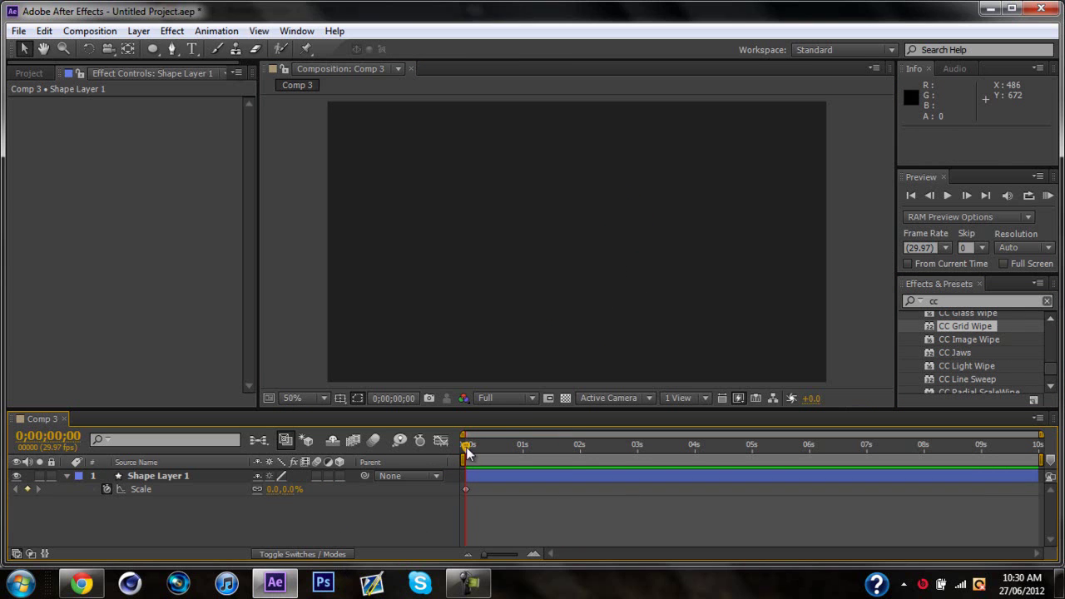
- Add a 108% Scale keyframe at 0;00;00;29 so the circle pops in
left_click_drag(467, 446, 517, 446)
mouse_move(275, 490)
left_mouse_down()
mouse_move(376, 488)
mouse_move(360, 488)
left_mouse_up()
left_click(607, 283)
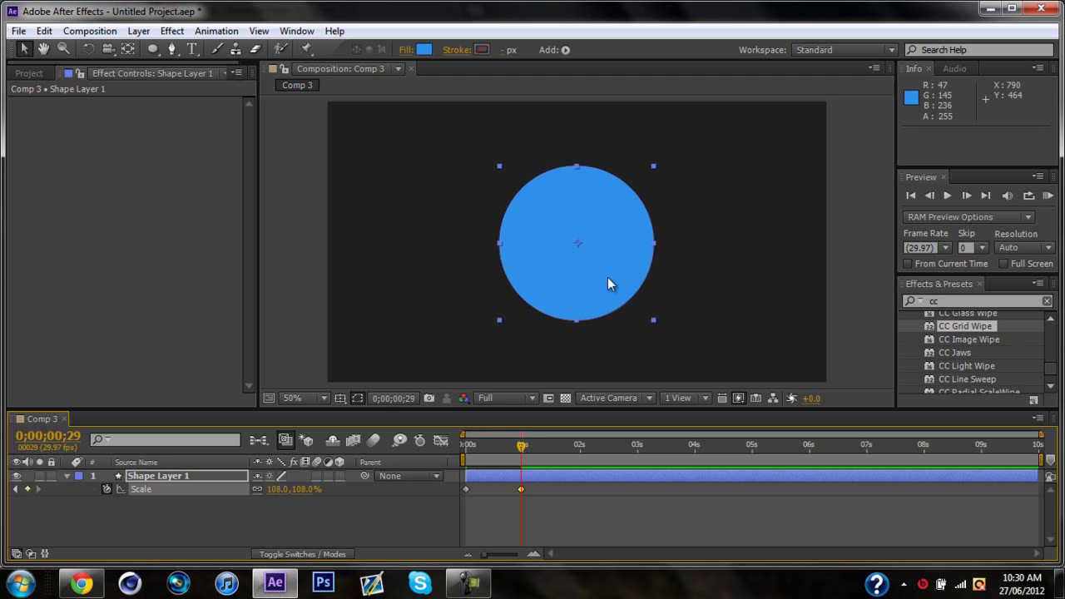
left_click(516, 447)
- Apply CC Radial ScaleWipe to the blue circle
mouse_move(516, 450)
left_mouse_down()
mouse_move(478, 452)
mouse_move(522, 458)
left_mouse_up()
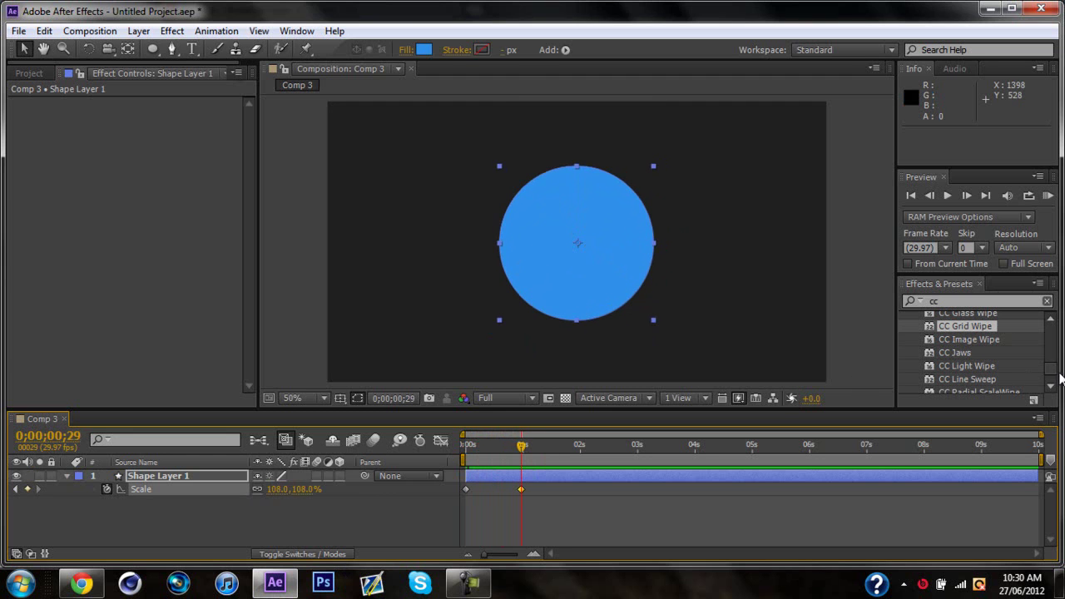
scroll(999, 333, "down", 2)
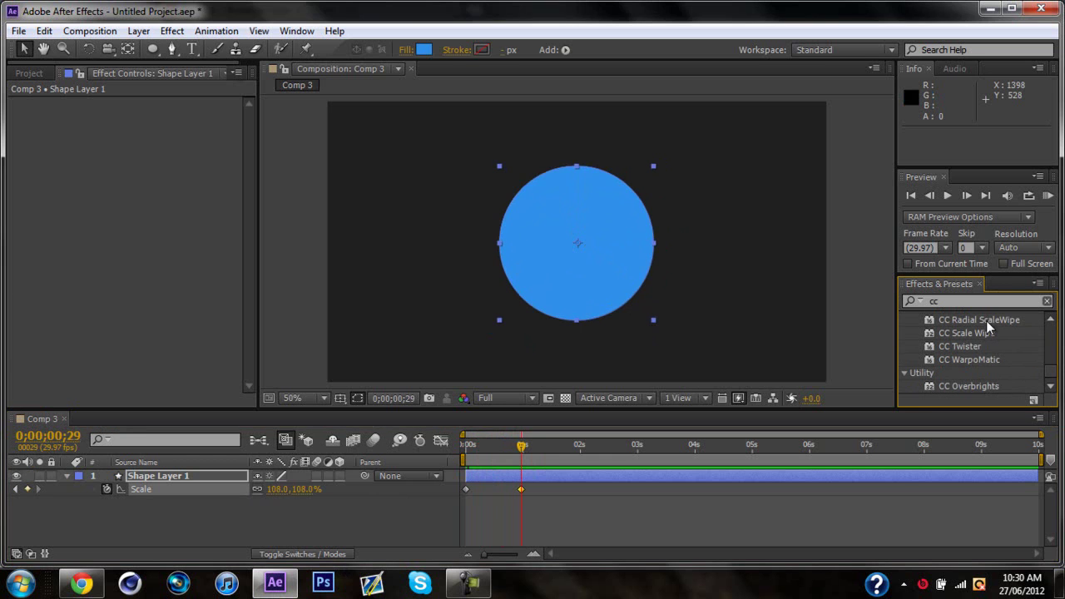
scroll(990, 342, "up", 1)
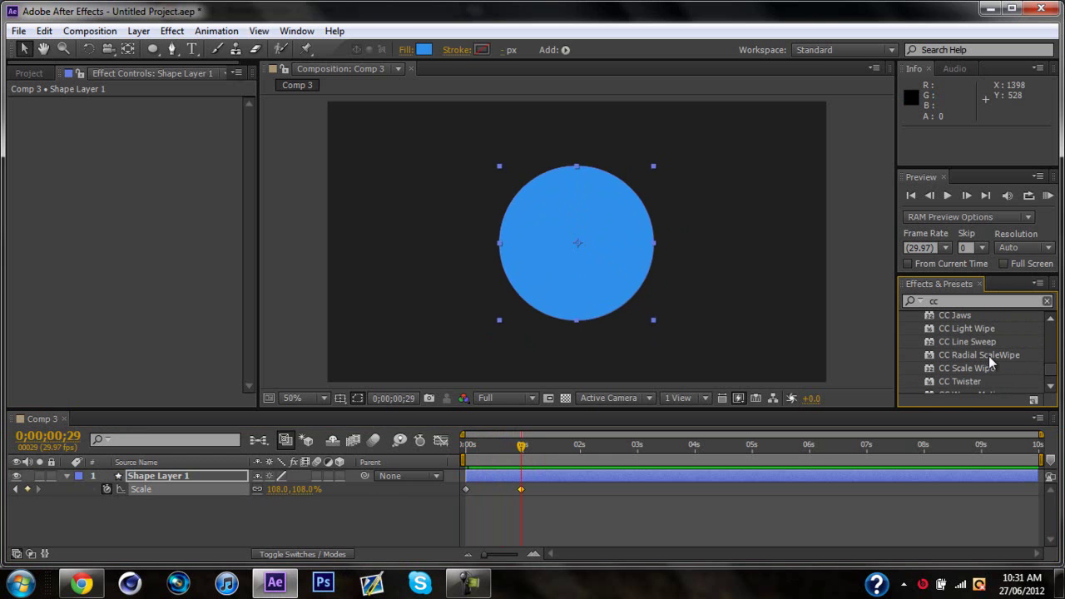
left_click_drag(988, 355, 595, 263)
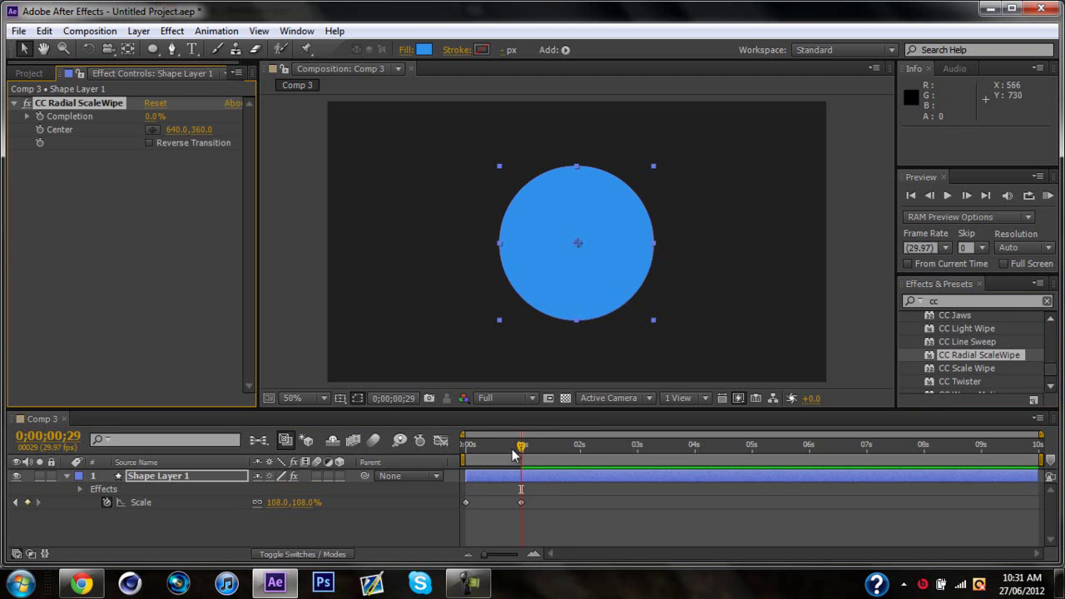
left_click_drag(514, 453, 536, 457)
- Animate the radial scale wipe Completion up to 100% at 0;00;02;00
left_click(150, 158)
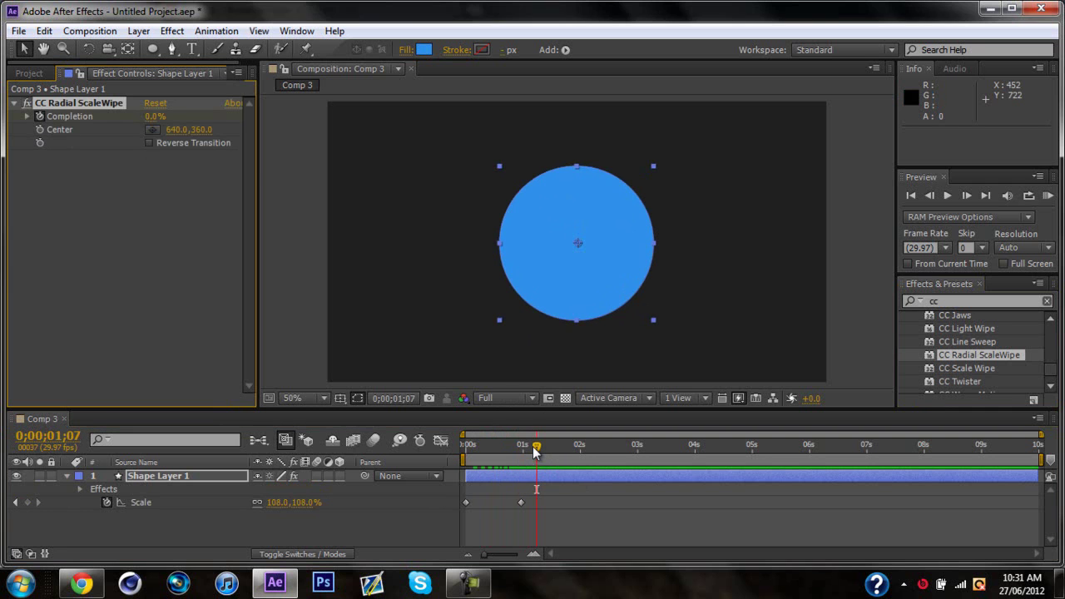
left_click_drag(537, 449, 580, 449)
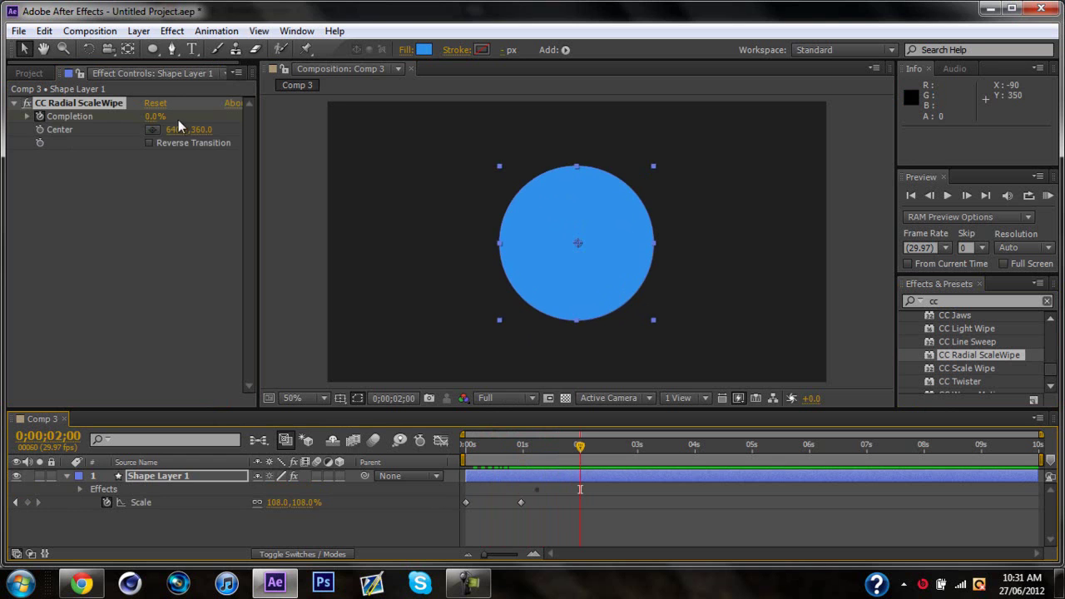
left_click_drag(155, 116, 251, 133)
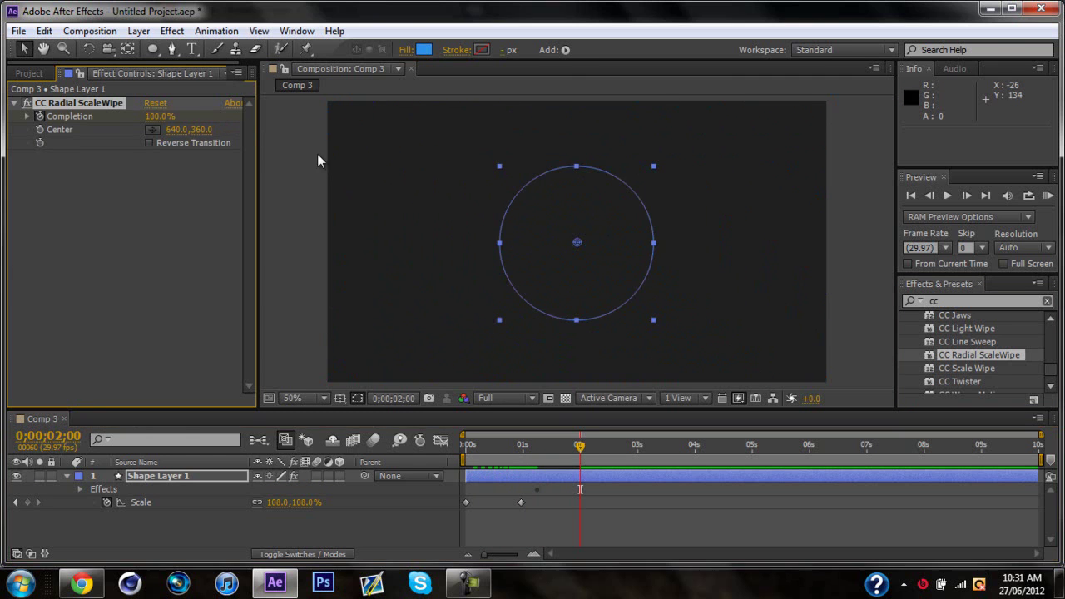
- Preview the animation from the first frame, then stop playback
left_click(867, 208)
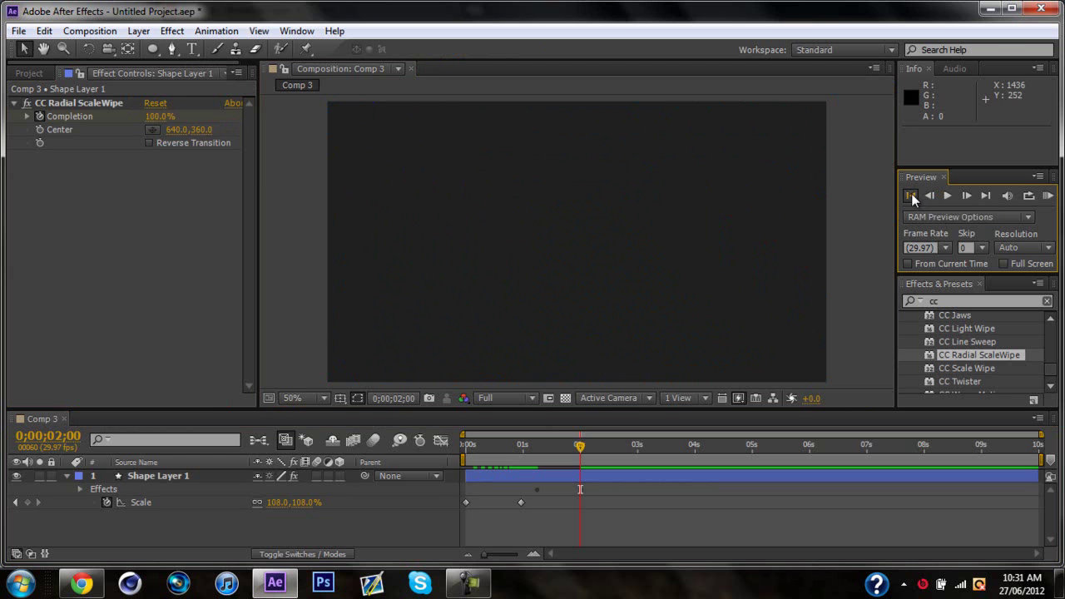
left_click(910, 195)
left_click(948, 195)
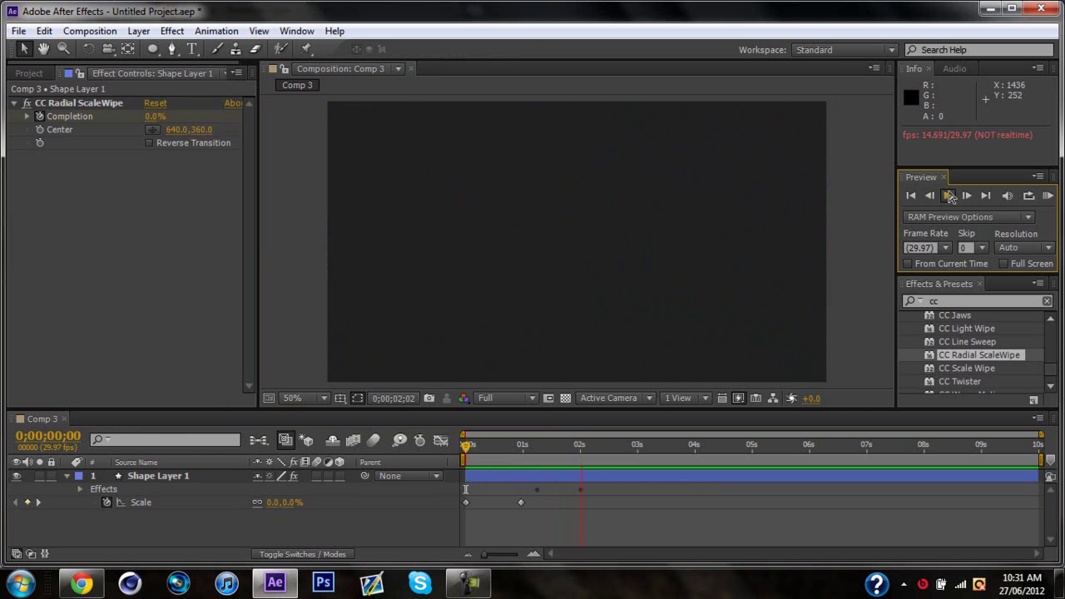
left_click(950, 195)
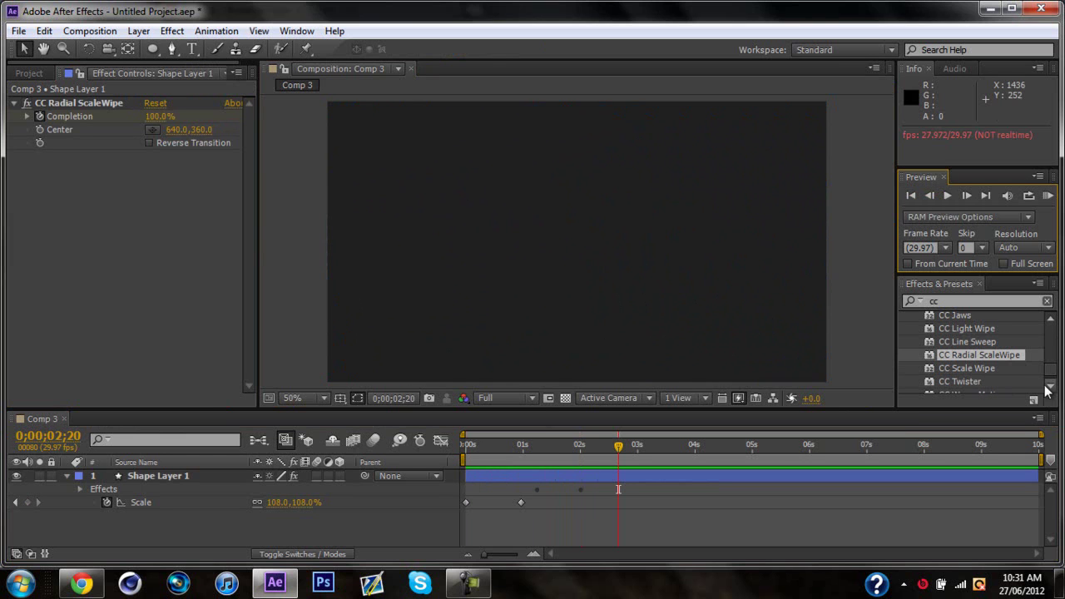
- Clear the Scale keyframes and delete CC Radial ScaleWipe, leaving a static 108% circle
scroll(1003, 371, "up", 8)
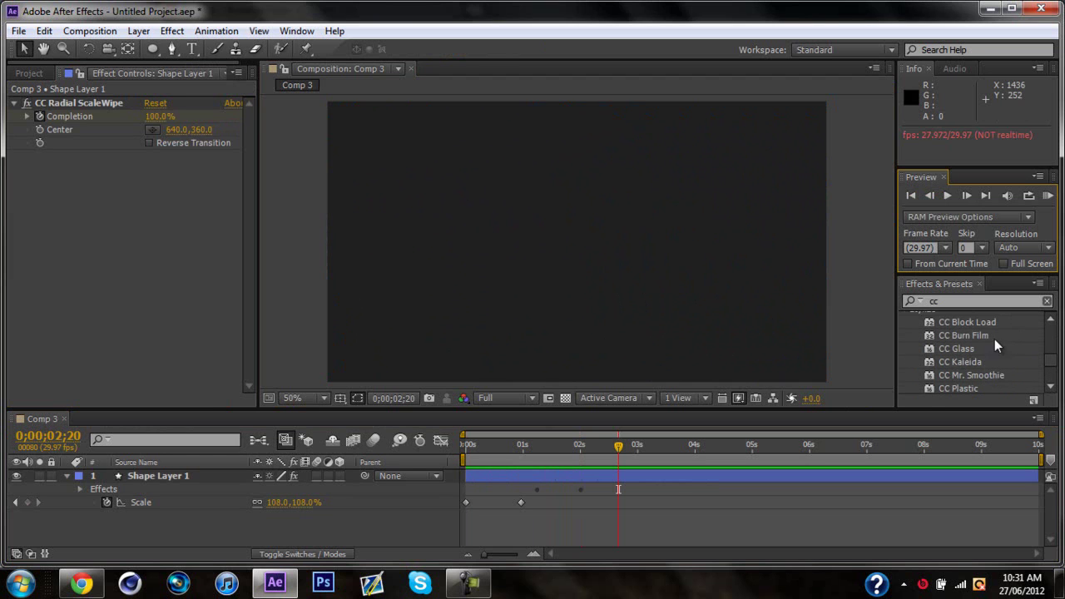
left_click(59, 495)
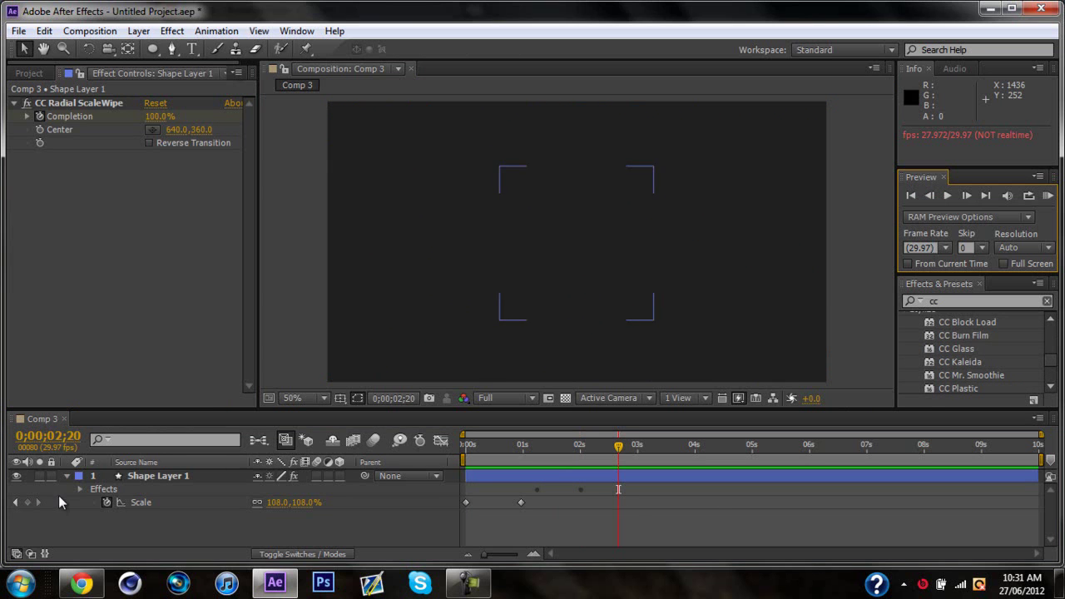
left_click(107, 503)
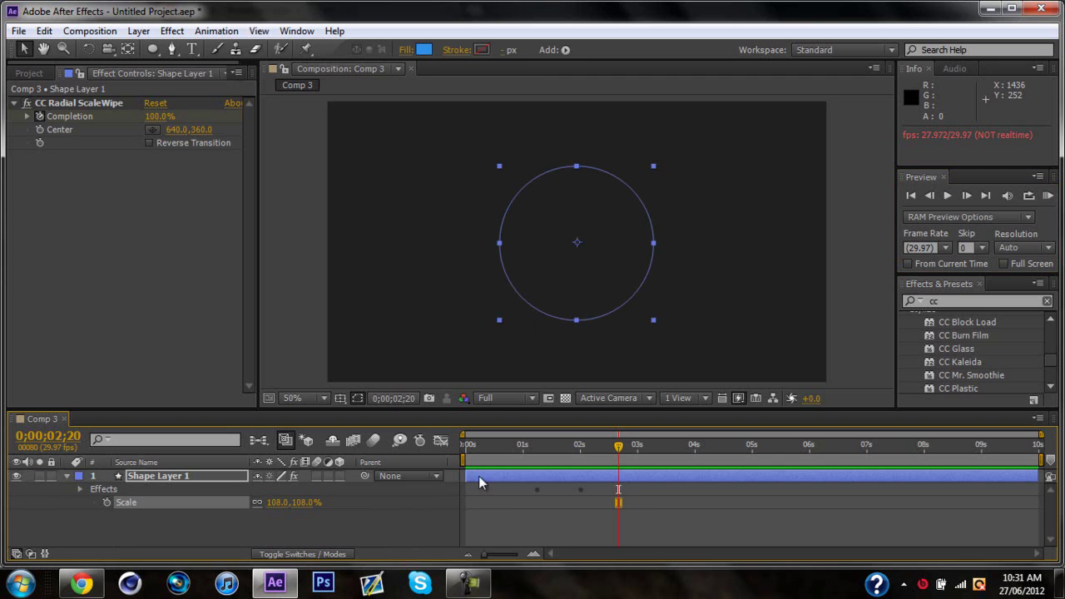
left_click(55, 98)
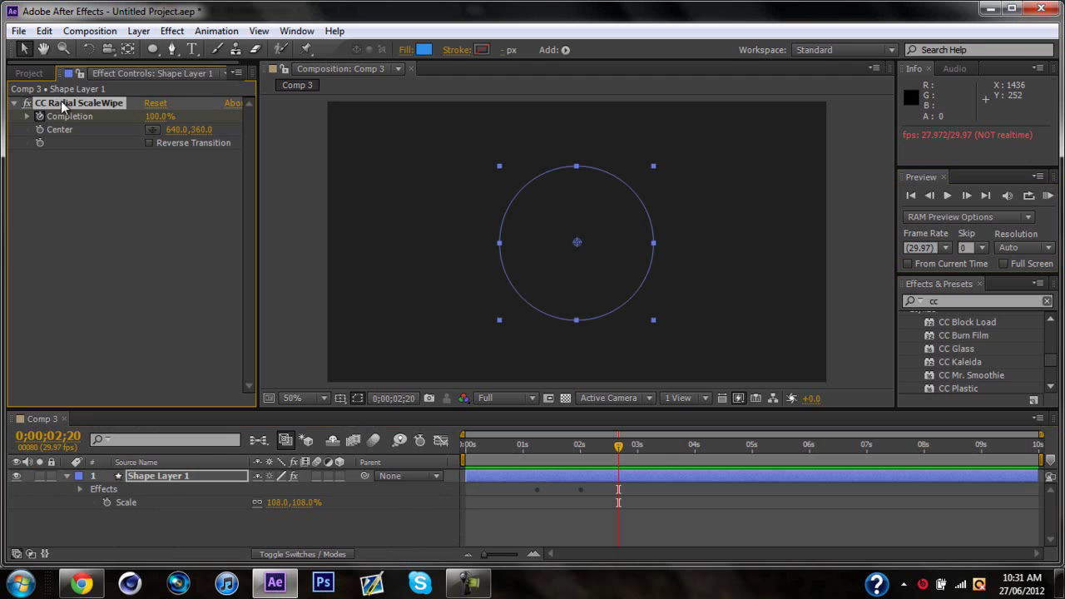
key("Delete")
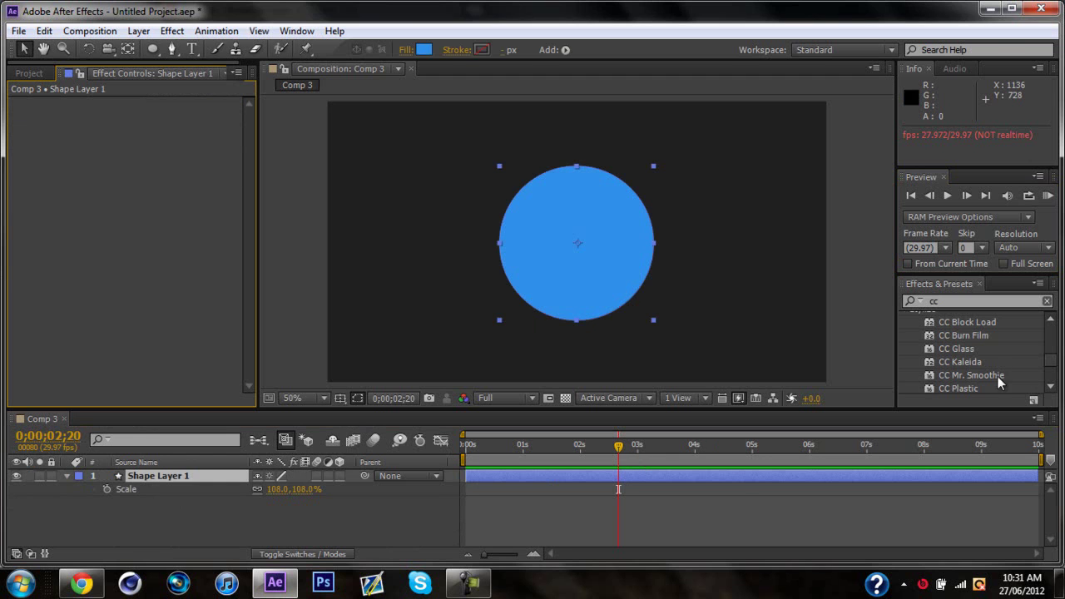
- Apply CC Burn Film to the circle with Burn at 0.0 and return to 0s
left_click_drag(971, 337, 541, 241)
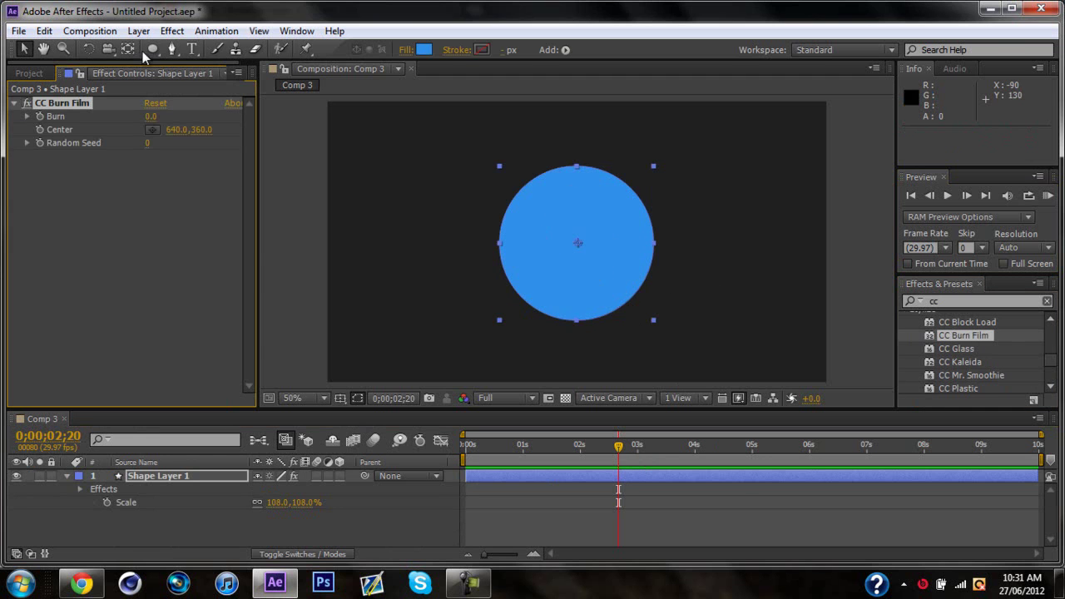
mouse_move(151, 118)
left_mouse_down()
mouse_move(234, 118)
mouse_move(125, 118)
left_mouse_up()
left_click_drag(620, 446, 432, 451)
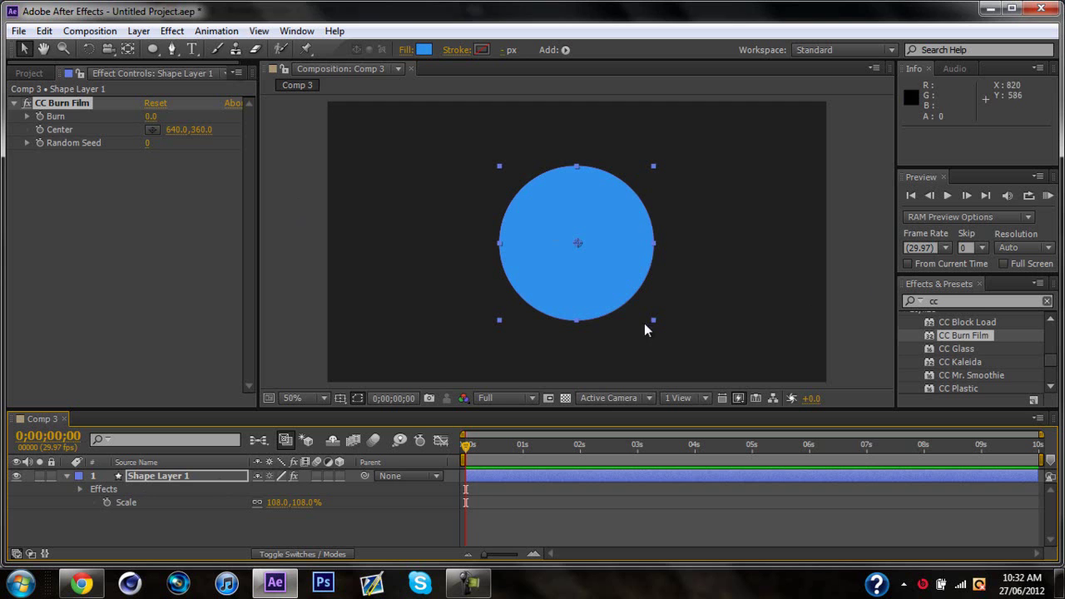
left_click(68, 476)
- Try the circle's Opacity at 42%, then restore it to 100%
left_click(67, 476)
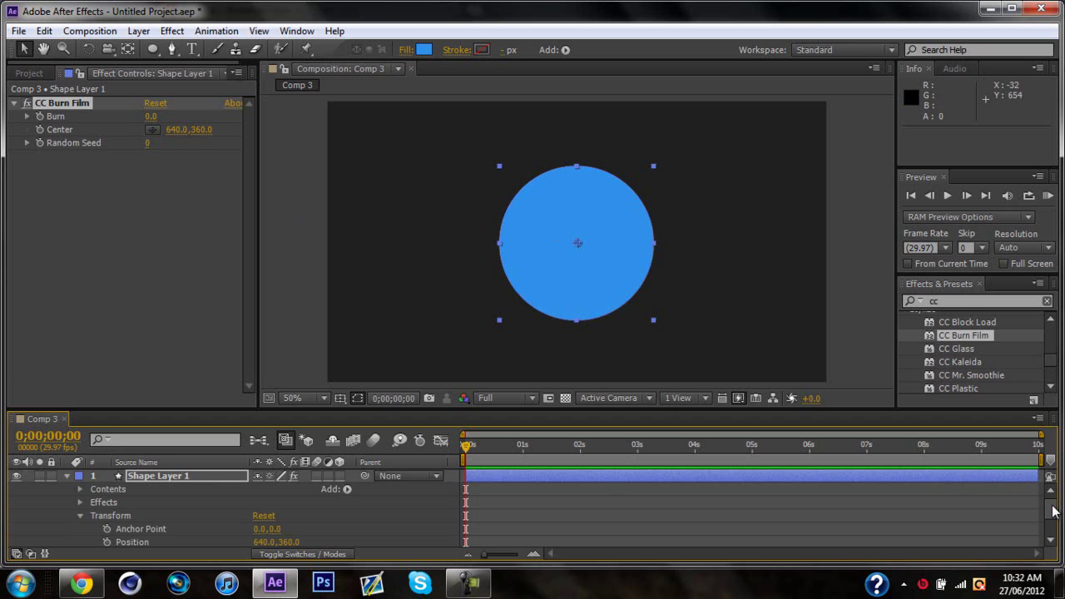
scroll(1053, 521, "down", 2)
scroll(1052, 521, "down", 1)
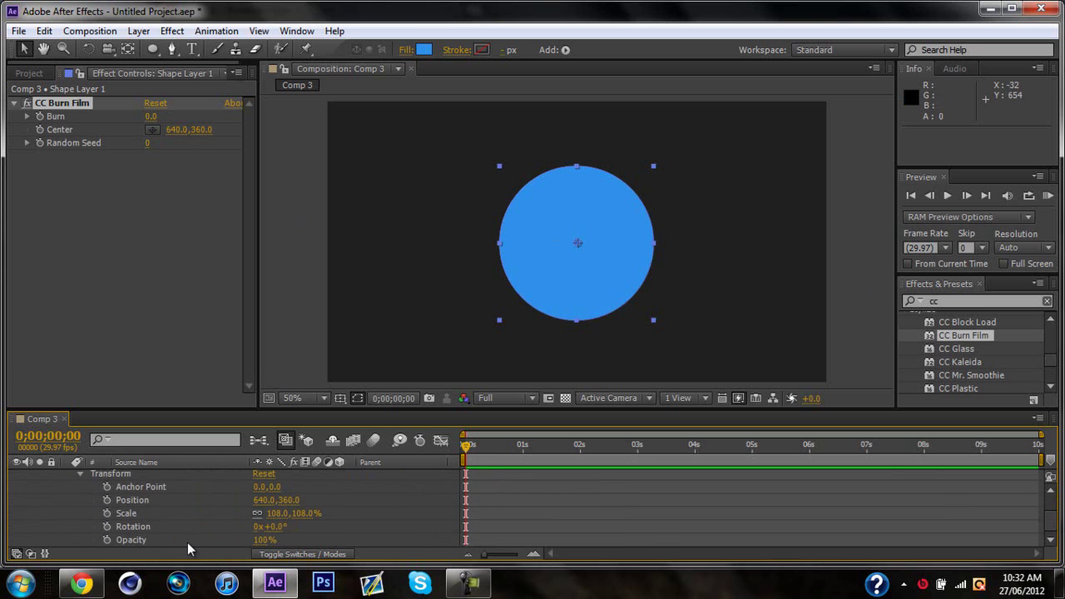
left_click_drag(262, 543, 161, 540)
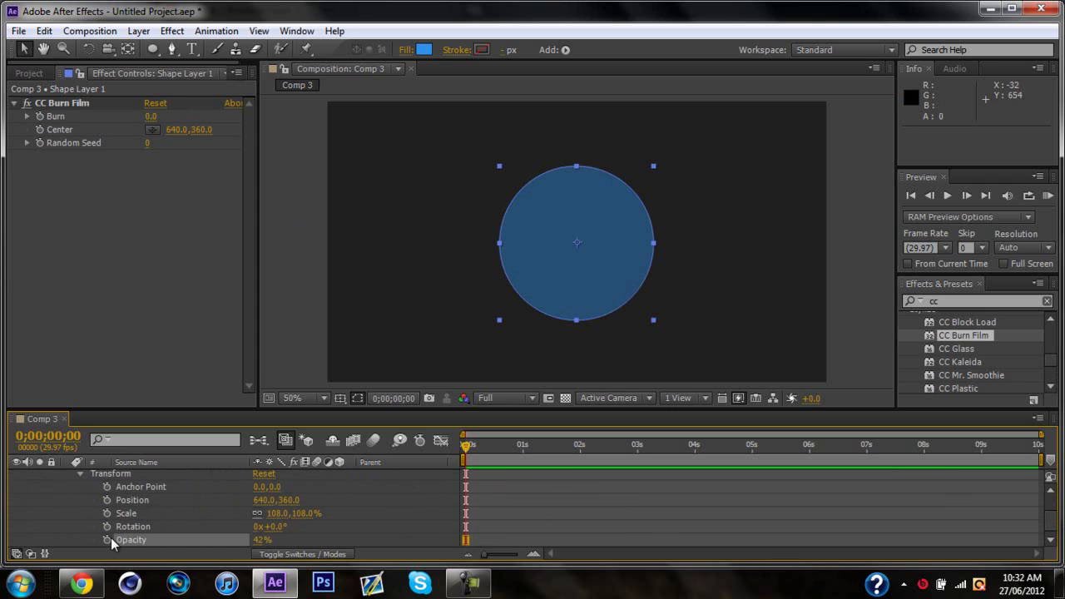
left_click_drag(263, 542, 364, 540)
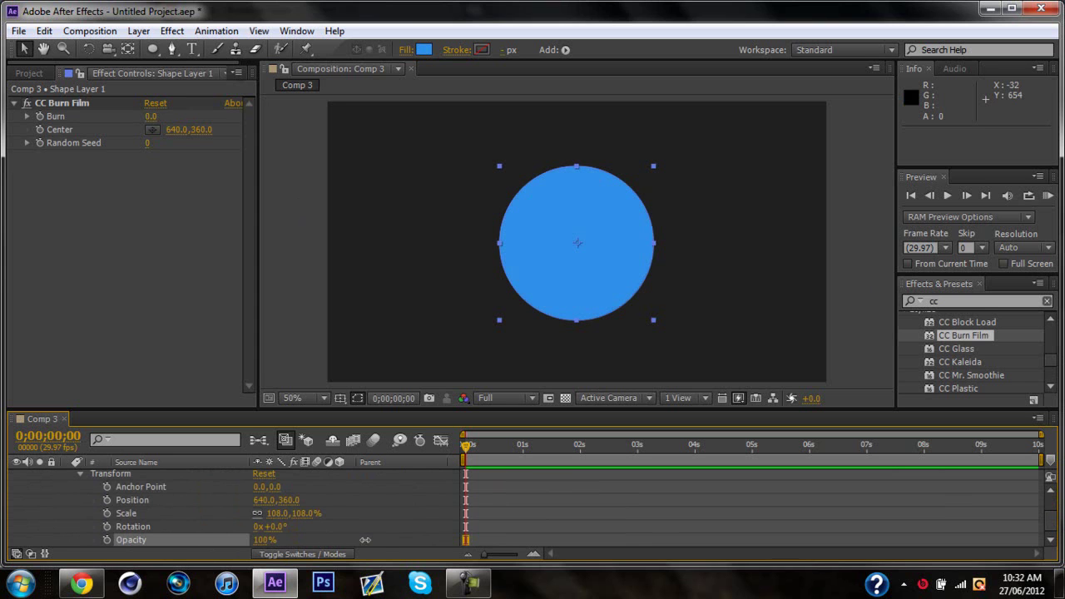
- Keyframe Opacity from 0% at 0s to 100% at 0;00;01;01 for a fade-in
left_click(107, 539)
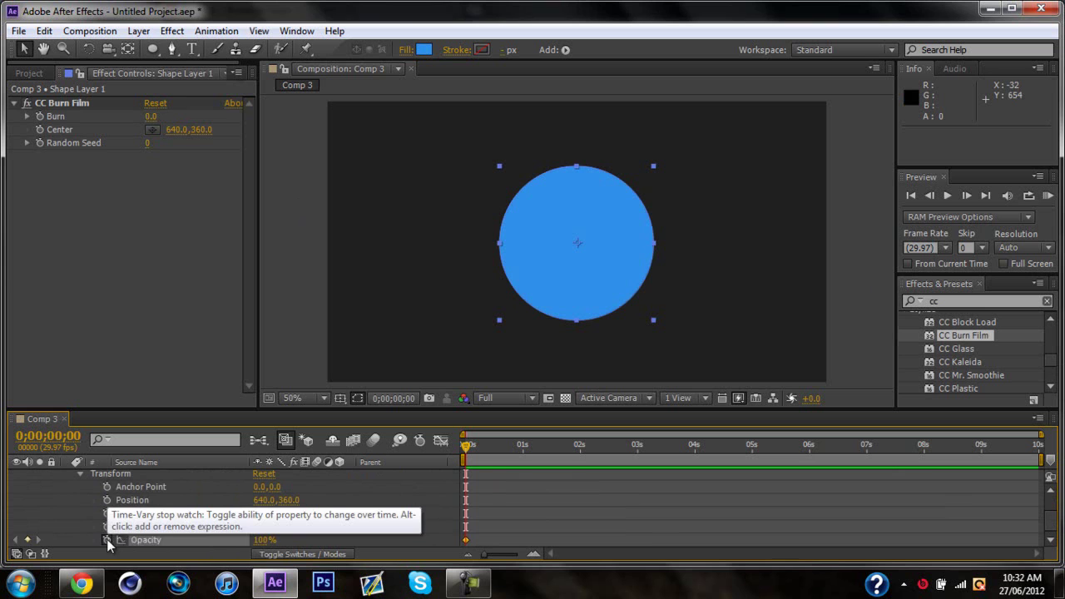
left_click_drag(261, 542, 148, 540)
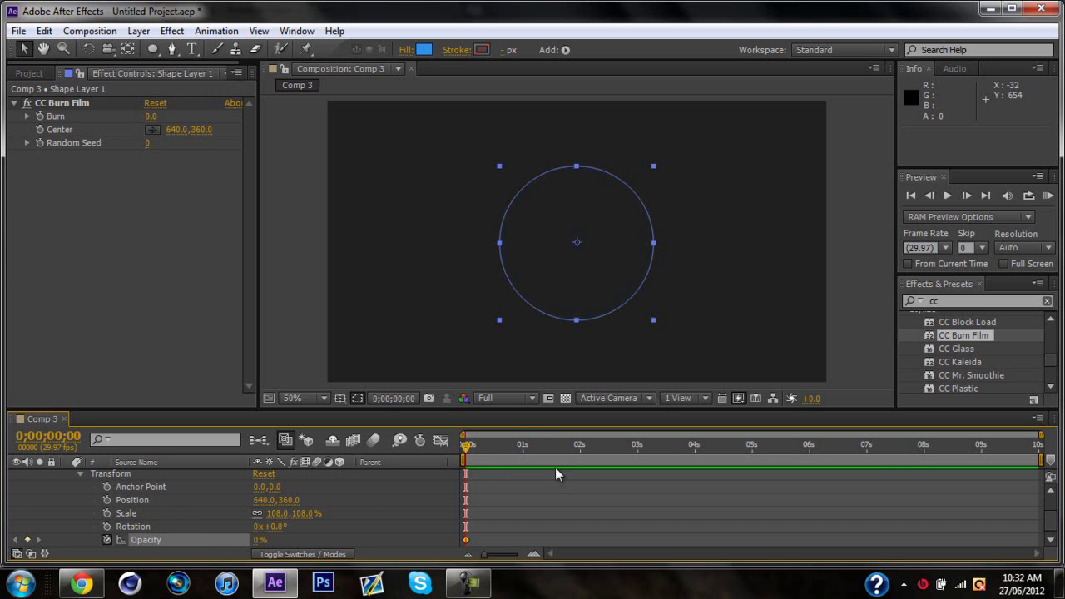
left_click_drag(467, 446, 525, 453)
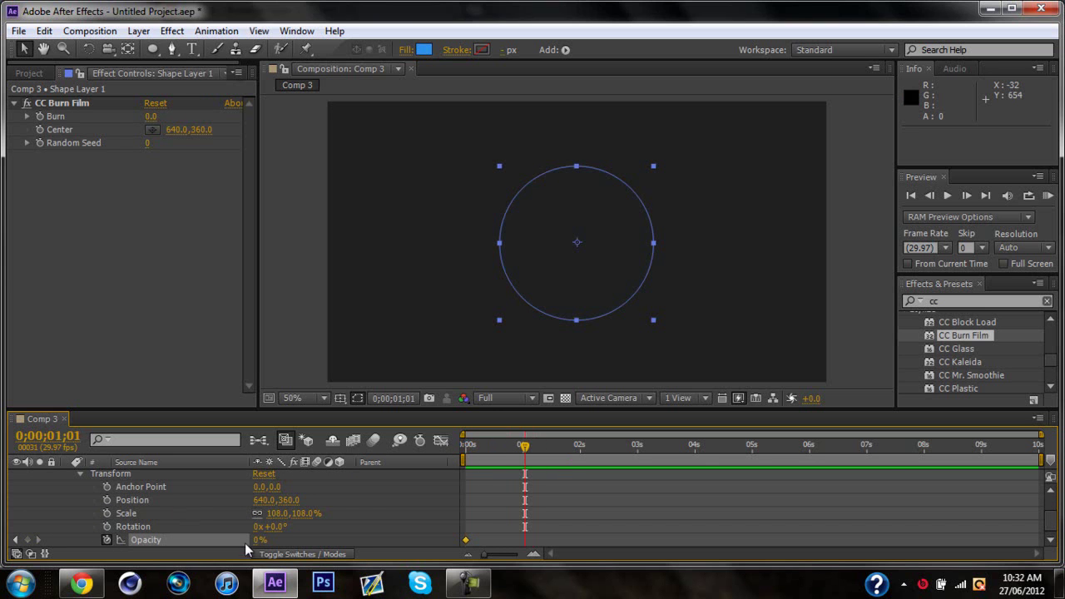
left_click_drag(265, 539, 416, 549)
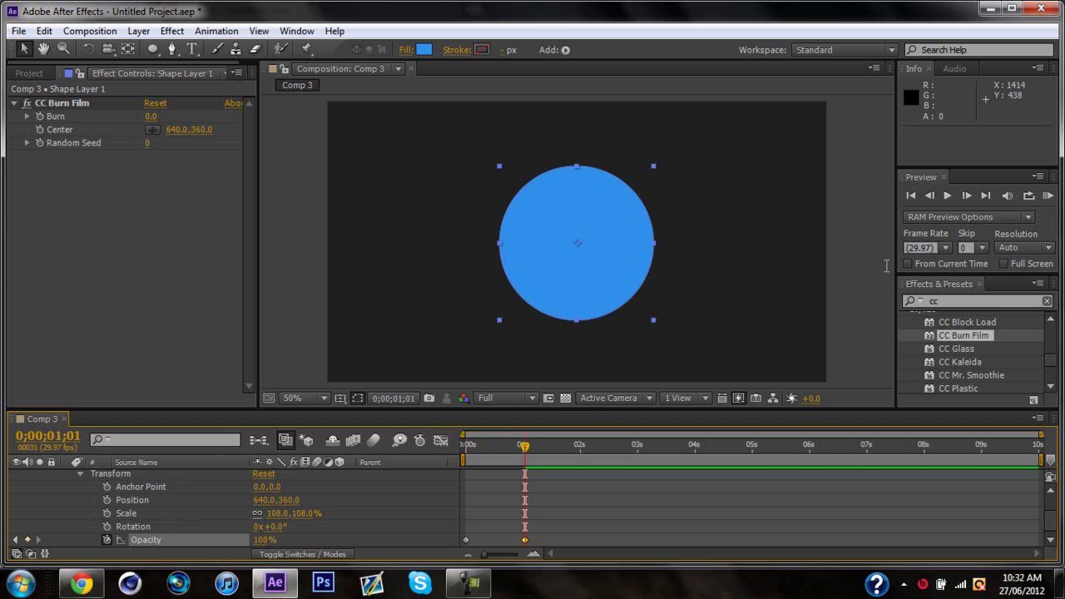
left_click_drag(540, 444, 482, 446)
- Clear the Opacity keyframes, leaving 29% opacity, and undo trial Position and Anchor Point edits
left_click(107, 538)
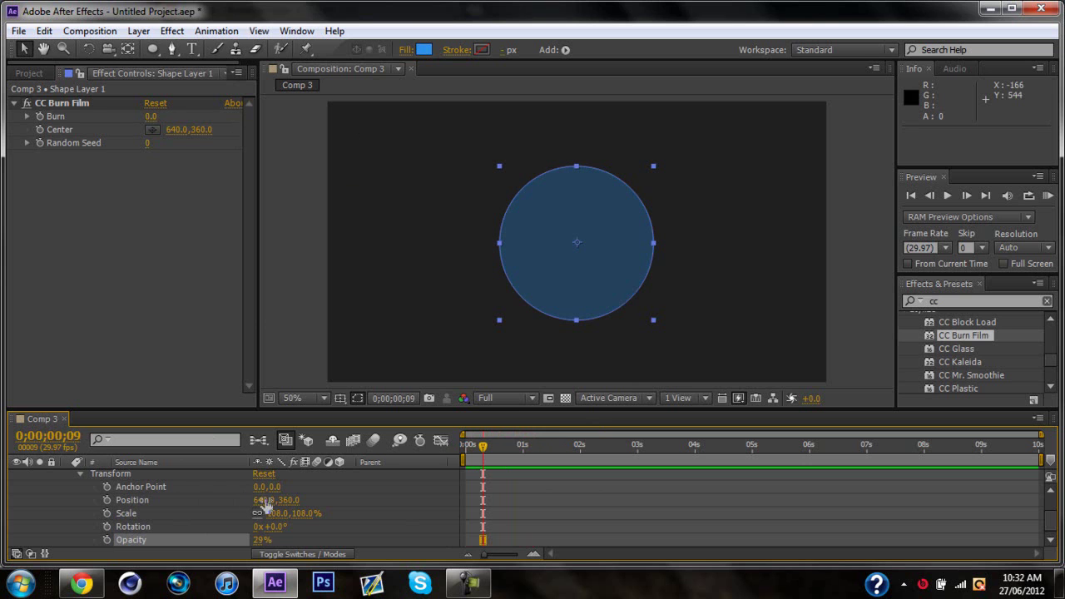
mouse_move(266, 500)
left_mouse_down()
mouse_move(200, 513)
mouse_move(333, 512)
mouse_move(262, 513)
left_mouse_up()
key("ctrl+z")
left_click(154, 487)
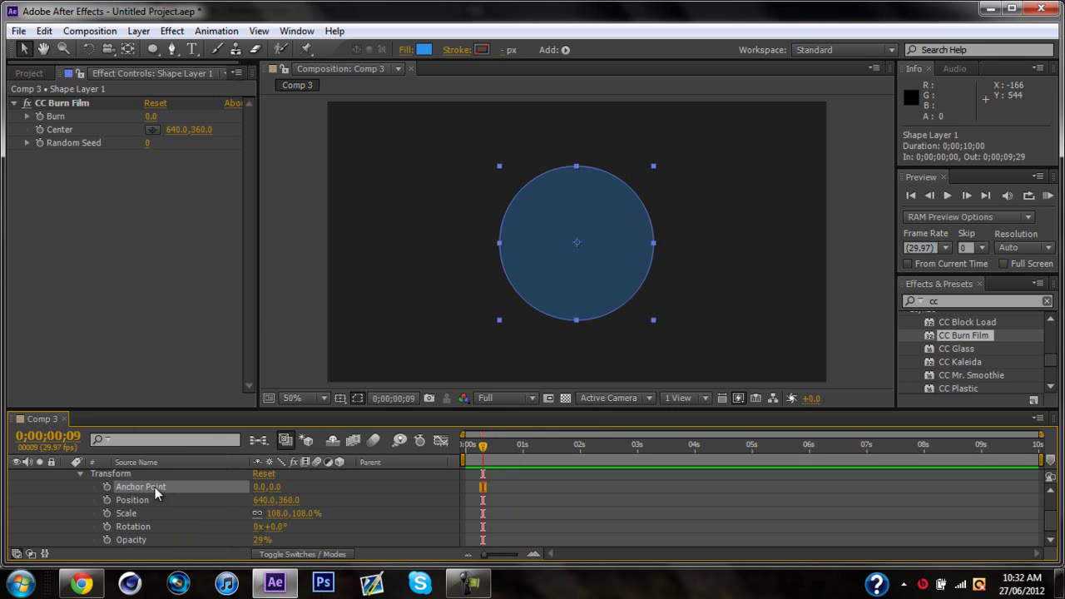
left_click_drag(260, 486, 614, 317)
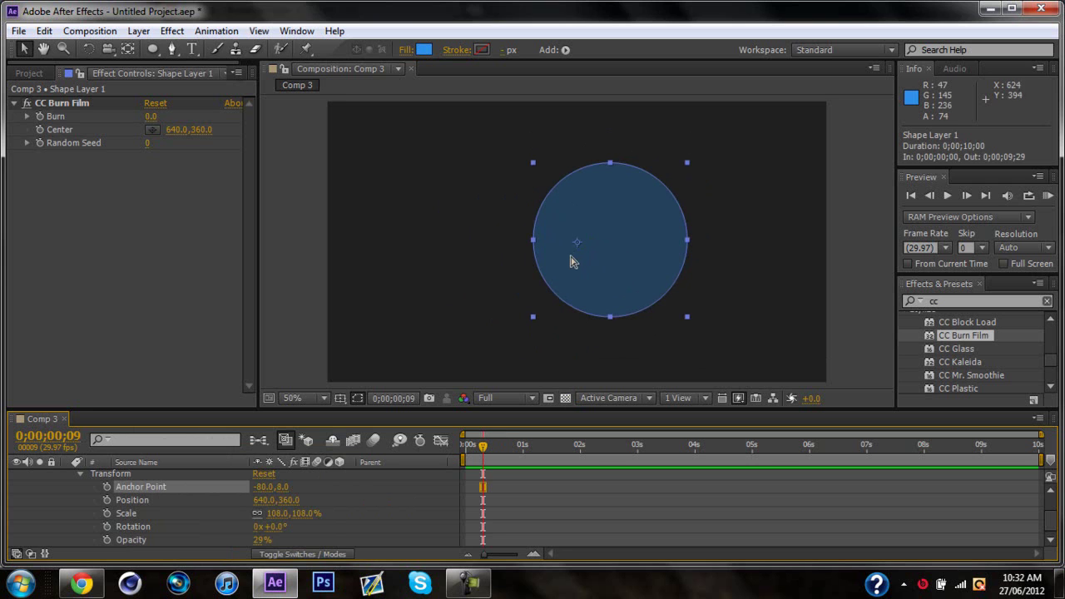
key("ctrl+z")
key("ctrl+z")
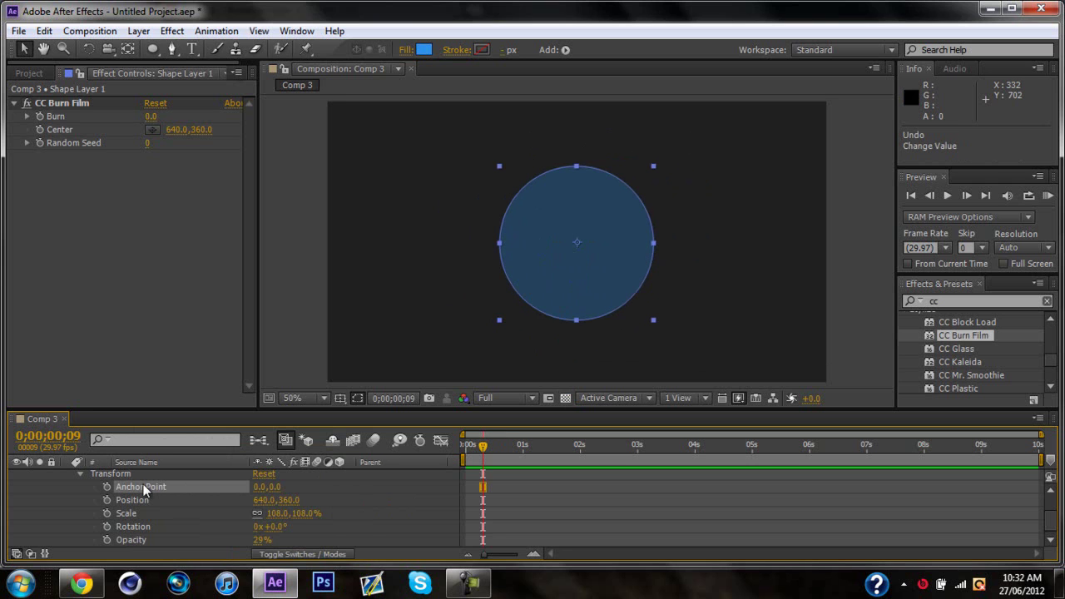
left_click(81, 476)
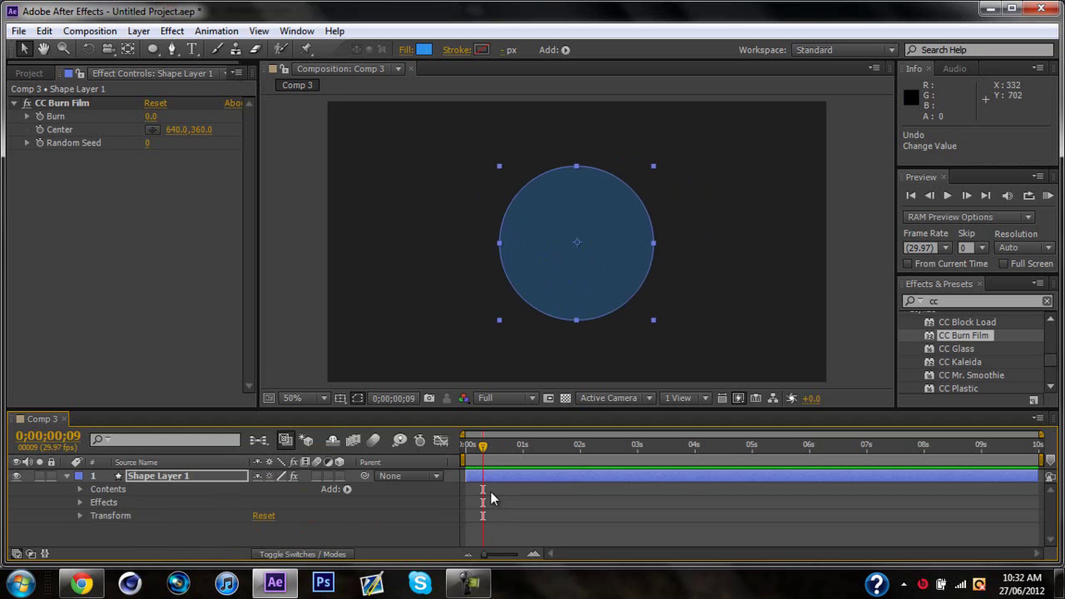
- Raise the circle's Transform Opacity back to 100% and deselect the layer
left_click(469, 584)
left_click(286, 216)
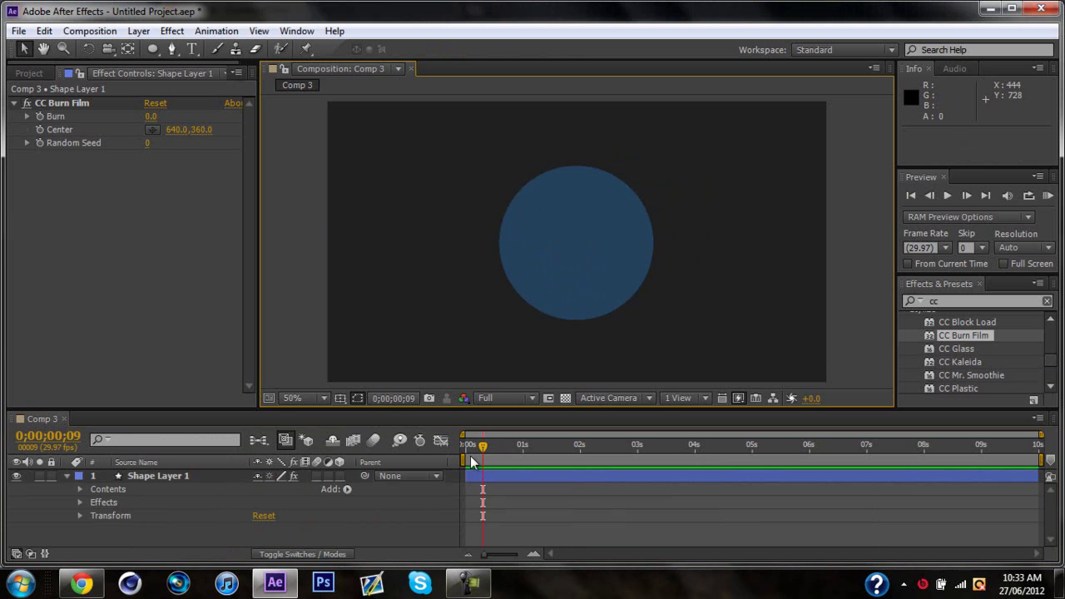
left_click(81, 516)
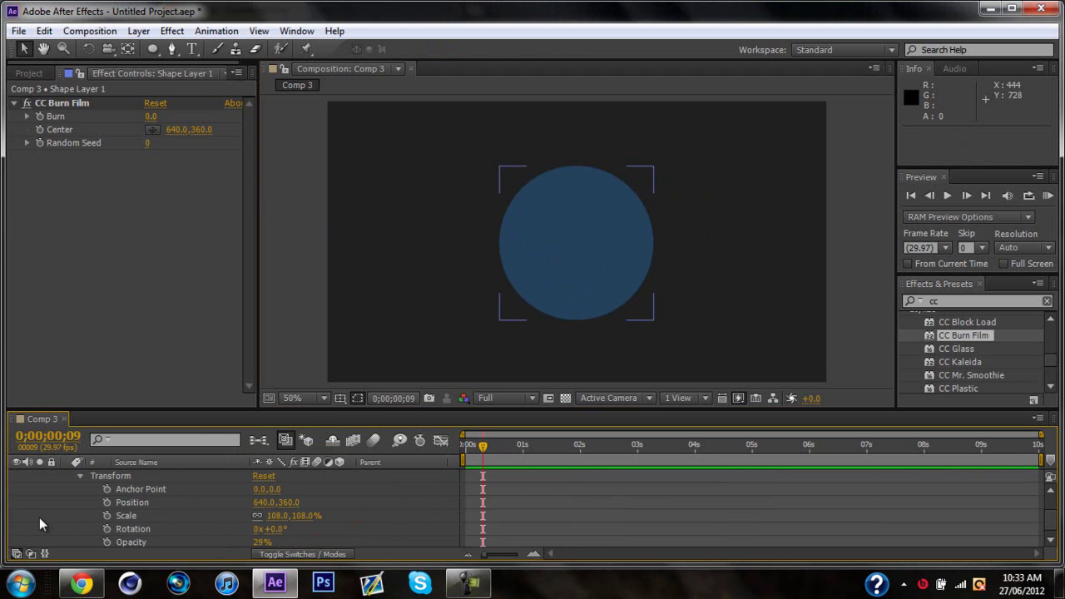
left_click_drag(256, 545, 549, 529)
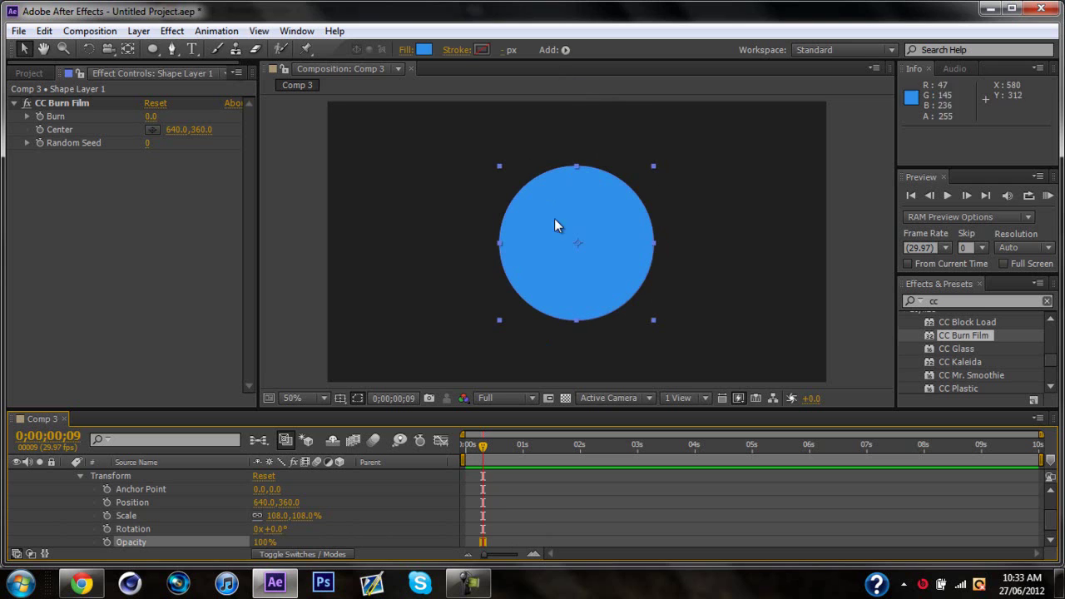
left_click(760, 239)
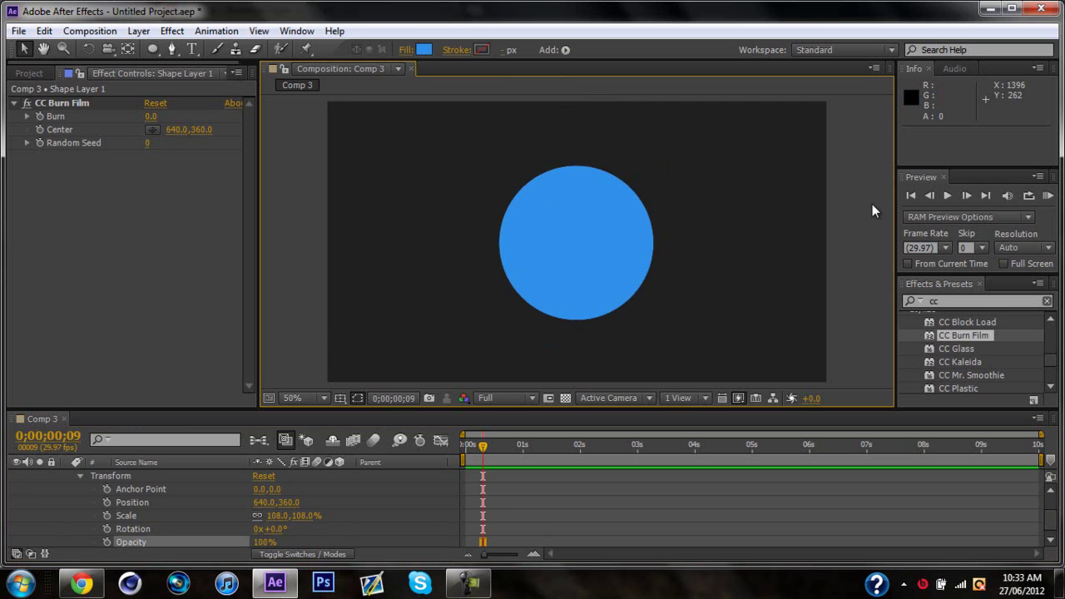